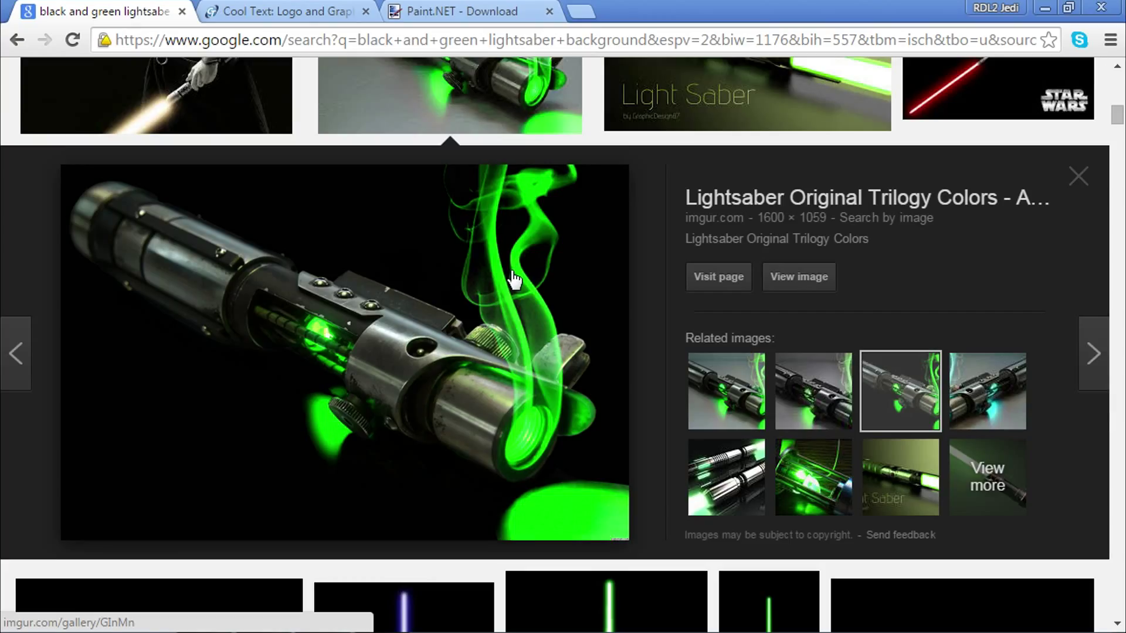
- Bring up the Cool Text logo generator page and check its web address, cooltext.com
{"action": "left_click", "coordinate": [302, 18]}
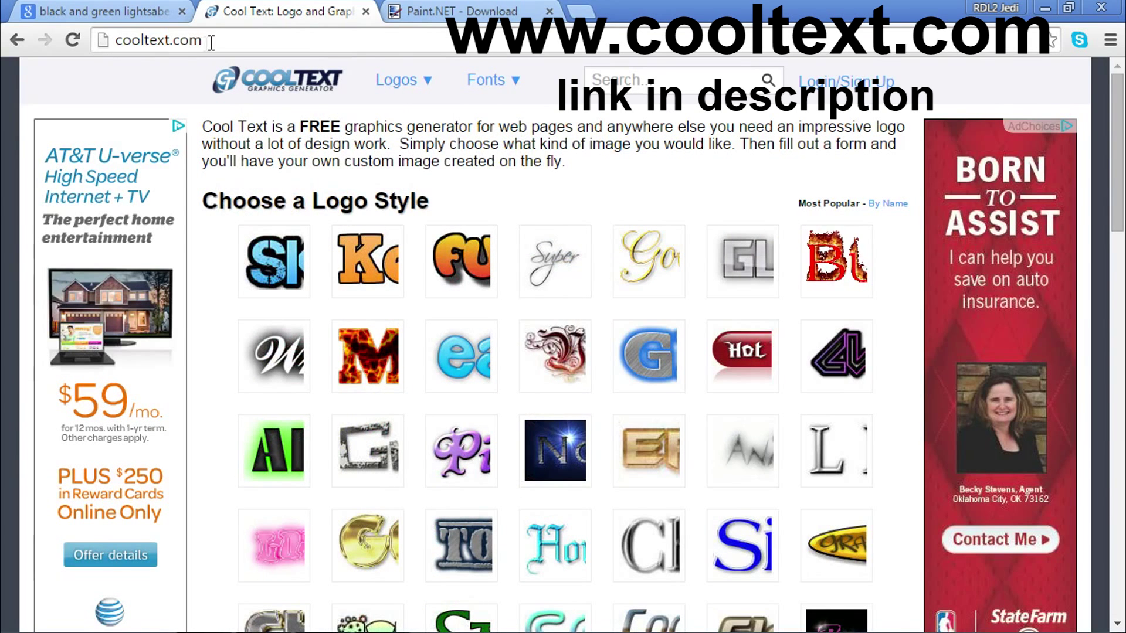
{"action": "left_click", "coordinate": [129, 39]}
{"action": "key", "text": "End"}
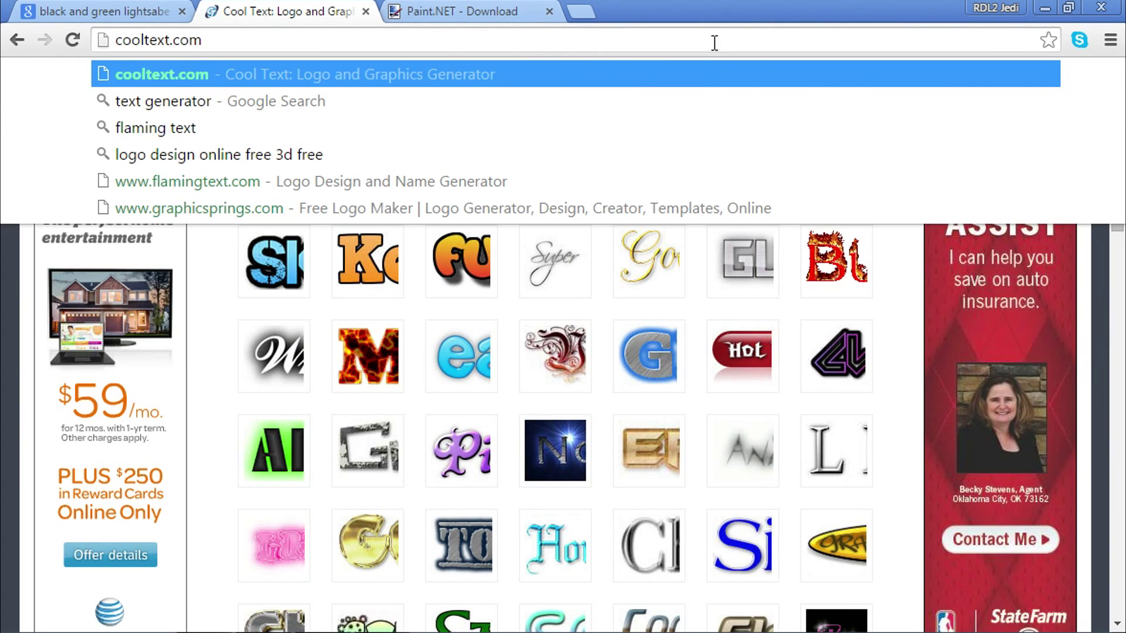
{"action": "left_click", "coordinate": [909, 403]}
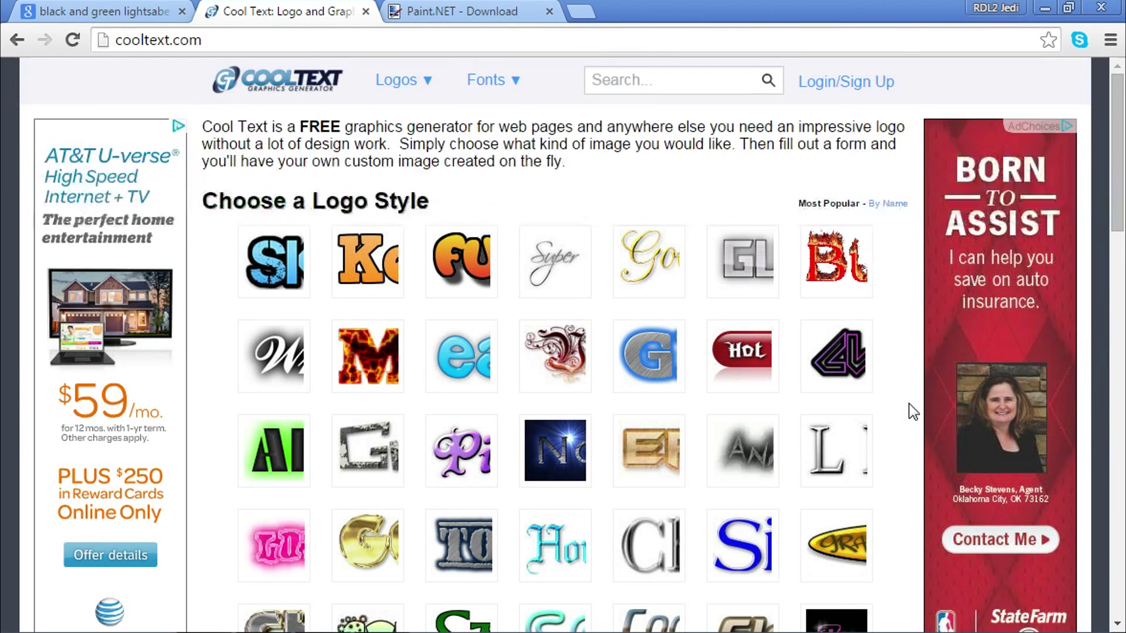
- Review the supported Windows versions in the minimum system requirements on the Paint.NET download page
{"action": "left_click", "coordinate": [446, 11]}
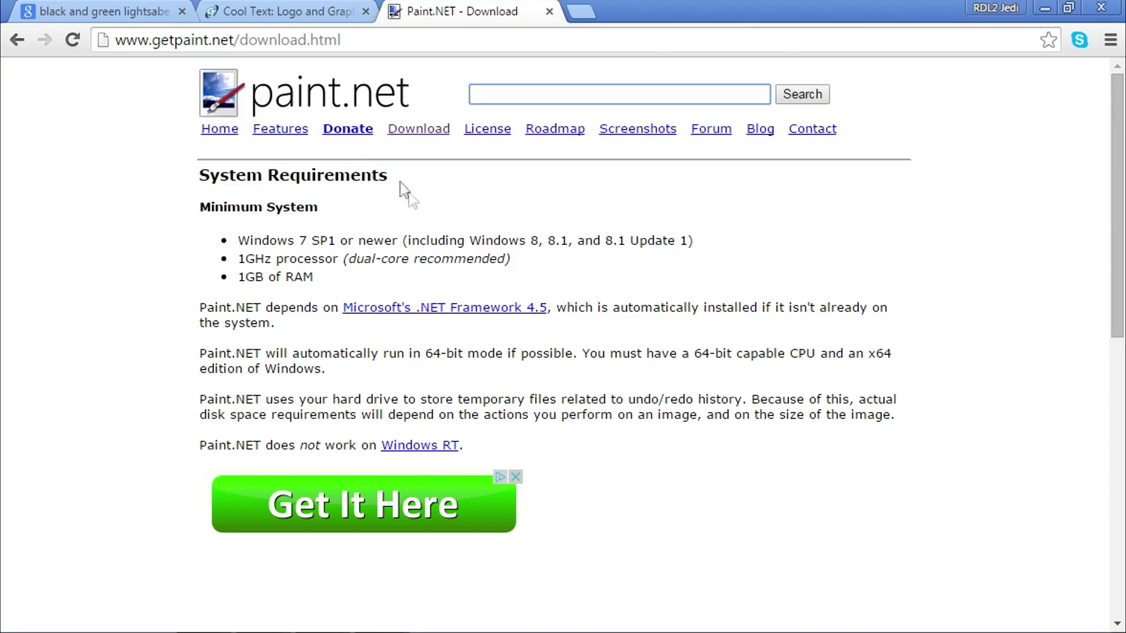
{"action": "left_click_drag", "start_coordinate": [297, 243], "coordinate": [713, 243]}
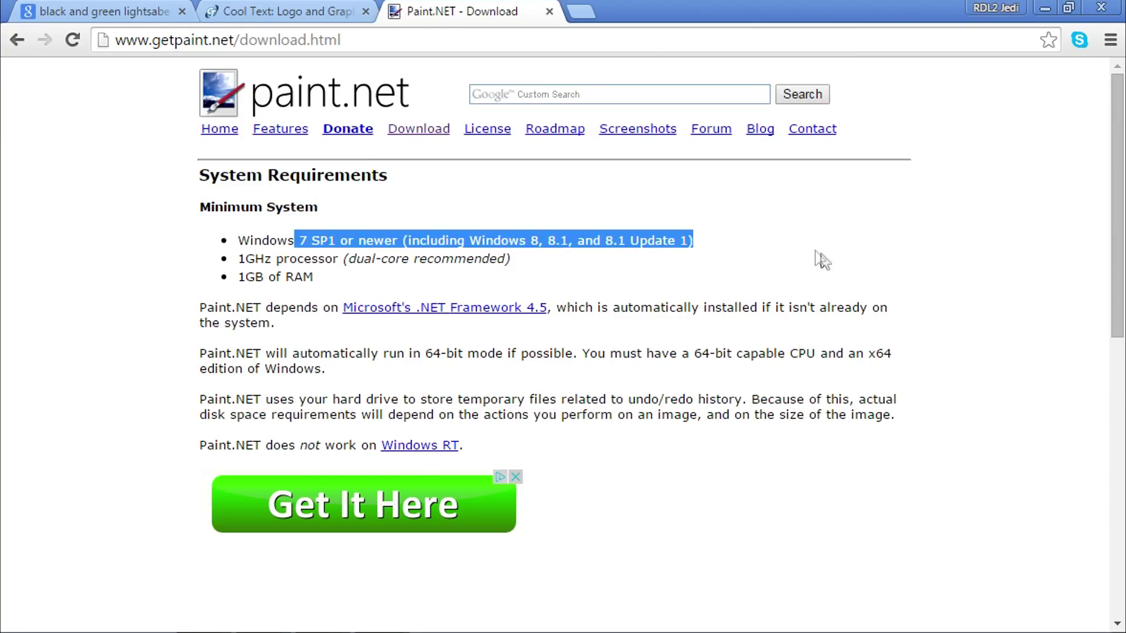
{"action": "left_click", "coordinate": [818, 255]}
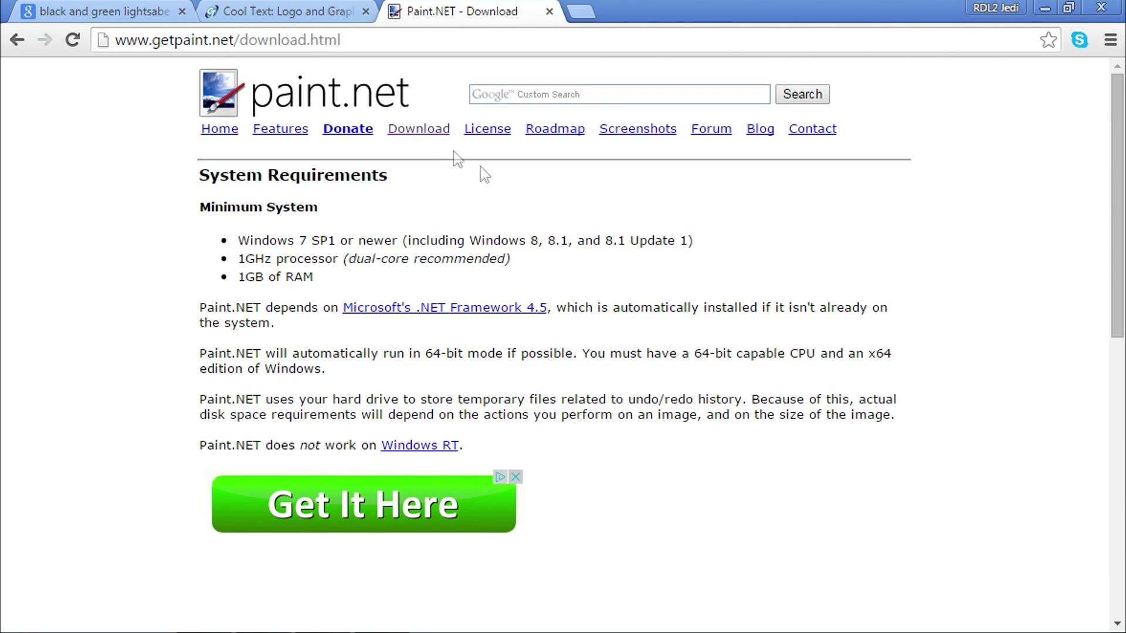
- Return to the Cool Text page and browse its gallery of logo styles
{"action": "left_click", "coordinate": [284, 2]}
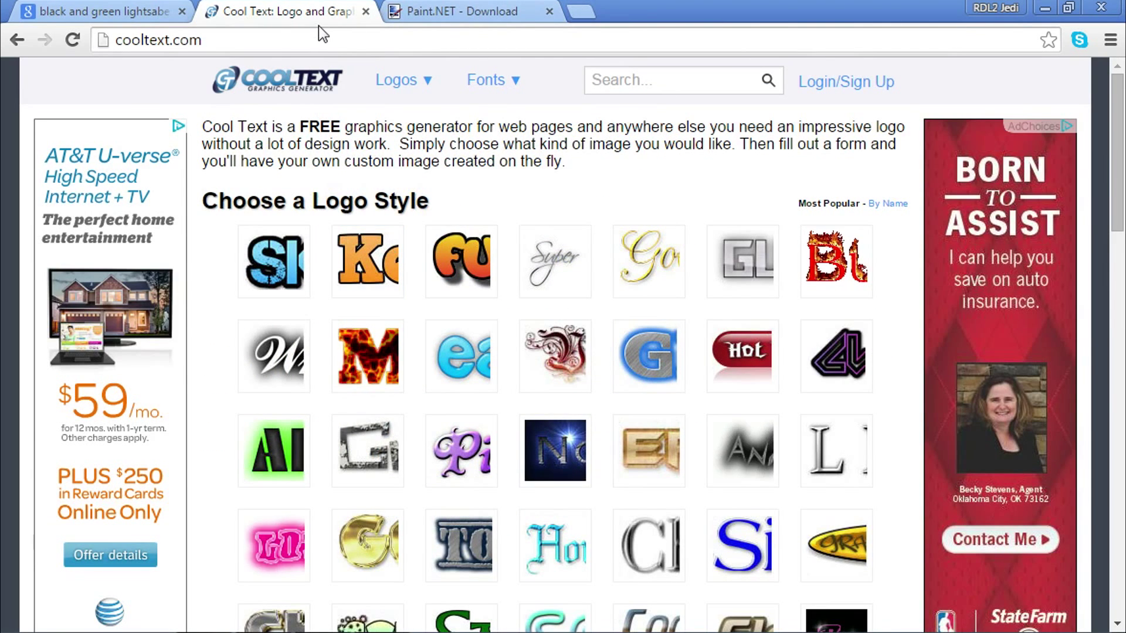
{"action": "mouse_move", "coordinate": [441, 286]}
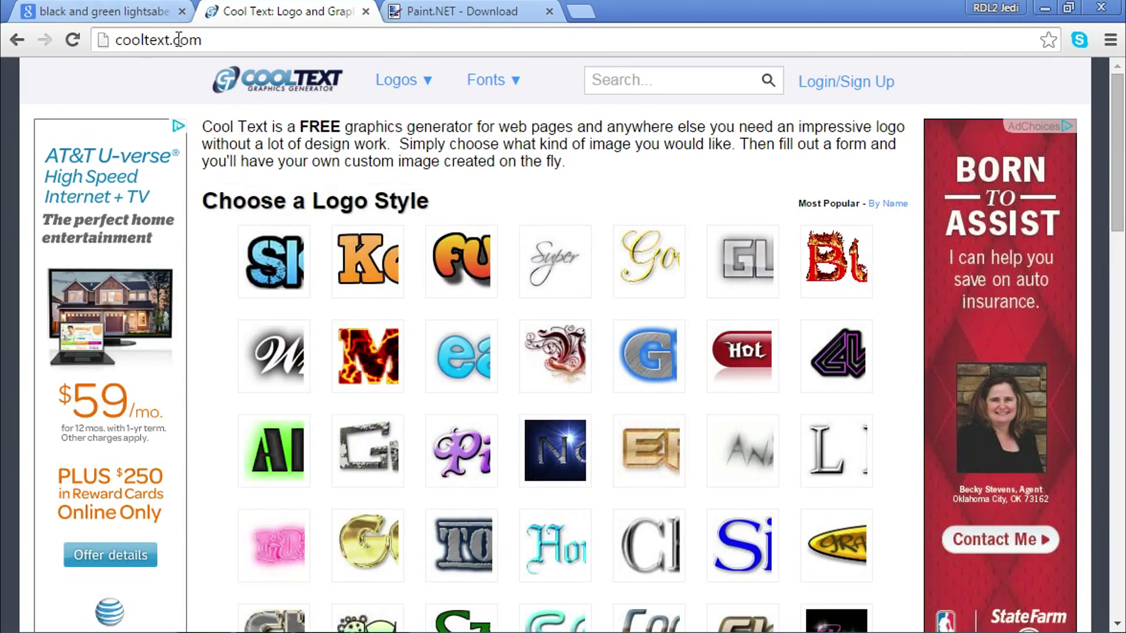
{"action": "scroll", "coordinate": [567, 364], "scroll_direction": "down", "scroll_amount": 15}
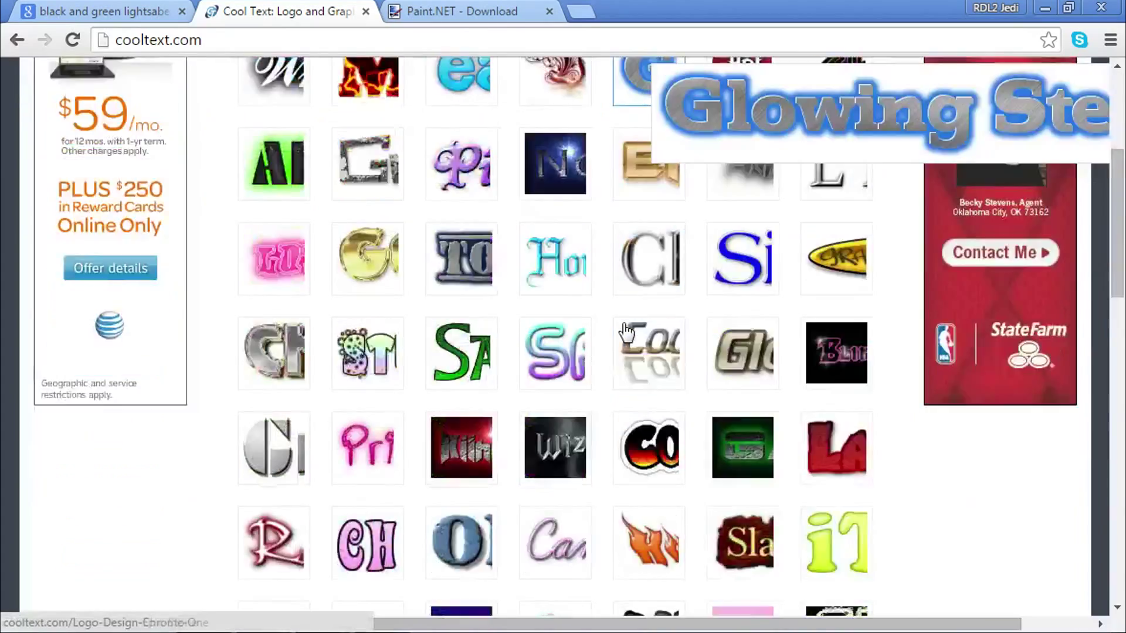
{"action": "scroll", "coordinate": [627, 340], "scroll_direction": "up", "scroll_amount": 15}
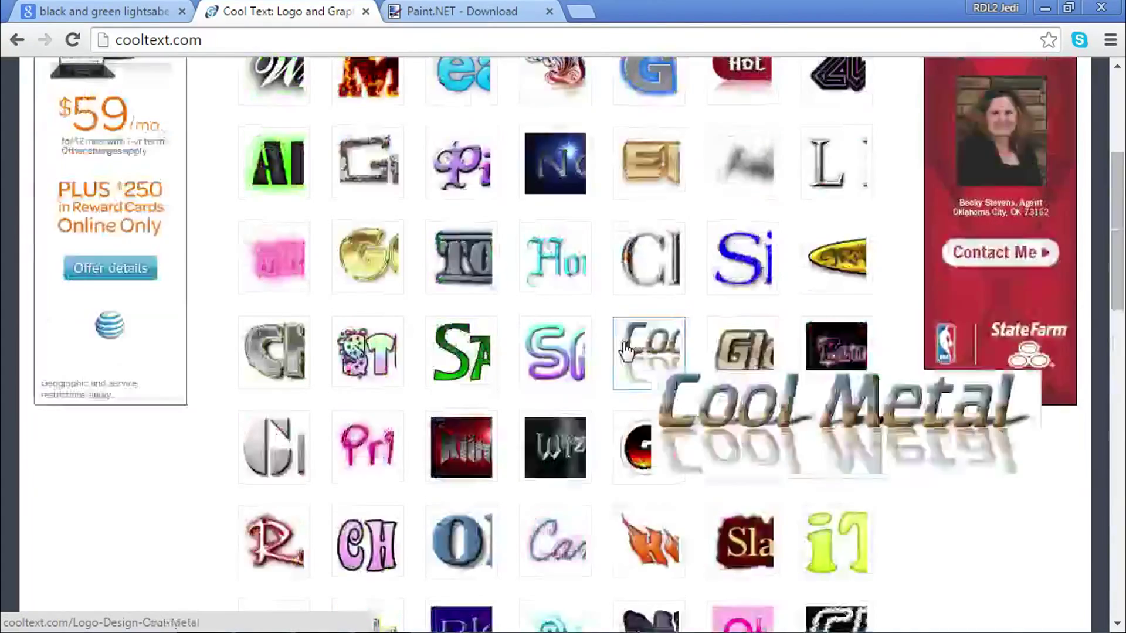
{"action": "mouse_move", "coordinate": [492, 88]}
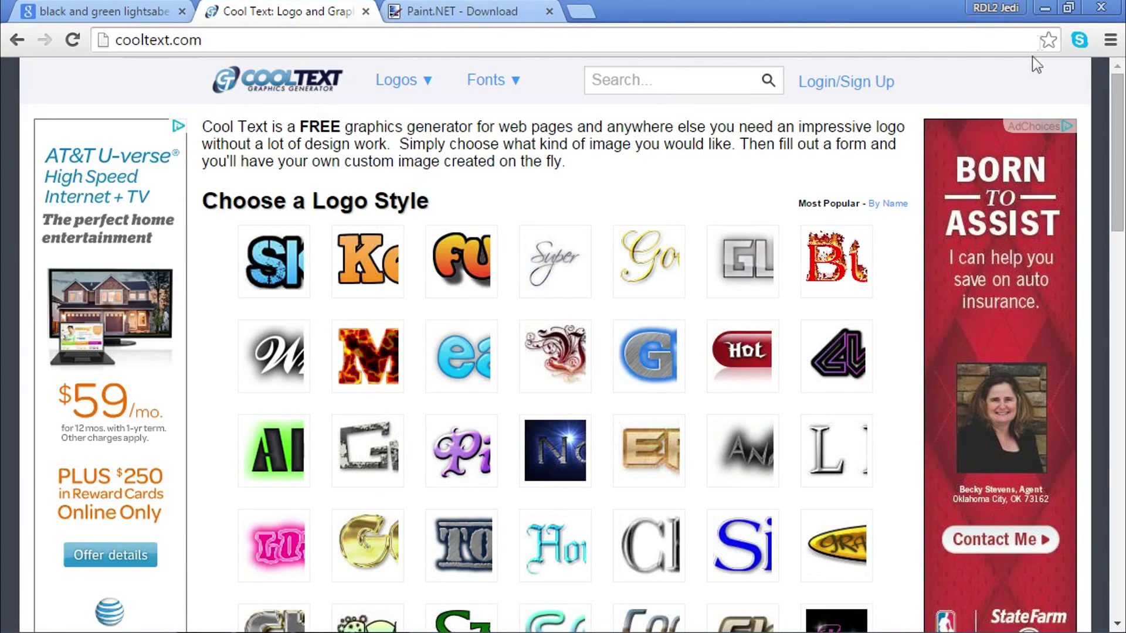
- Switch to paint.net and set the blank image's canvas size to 1920 × 1080 pixels
{"action": "left_click", "coordinate": [1045, 8]}
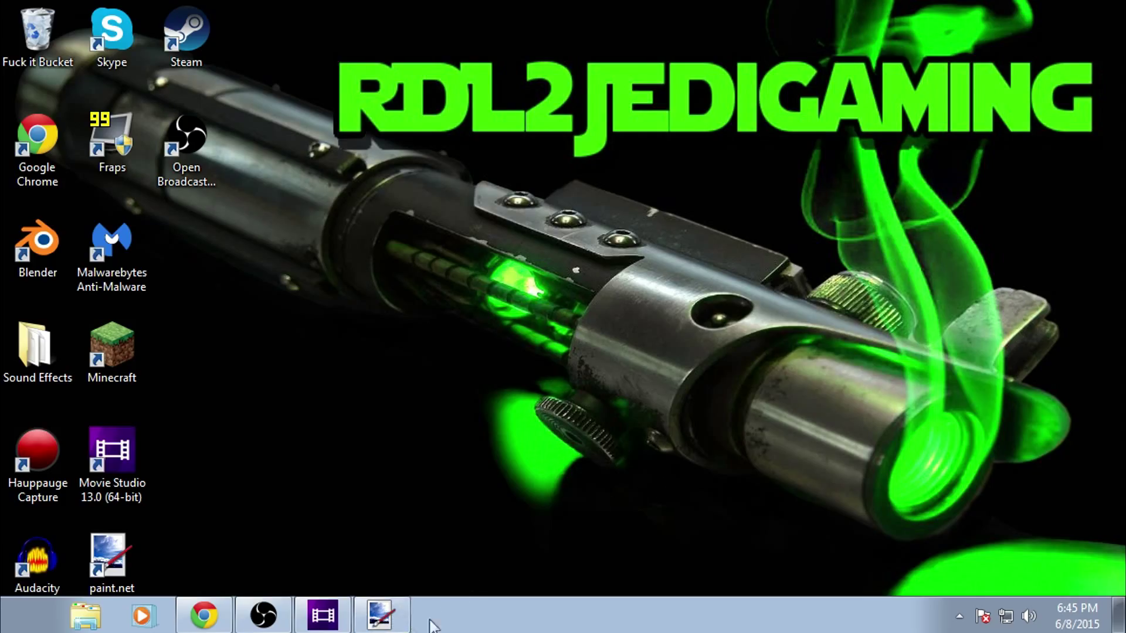
{"action": "left_click", "coordinate": [404, 627]}
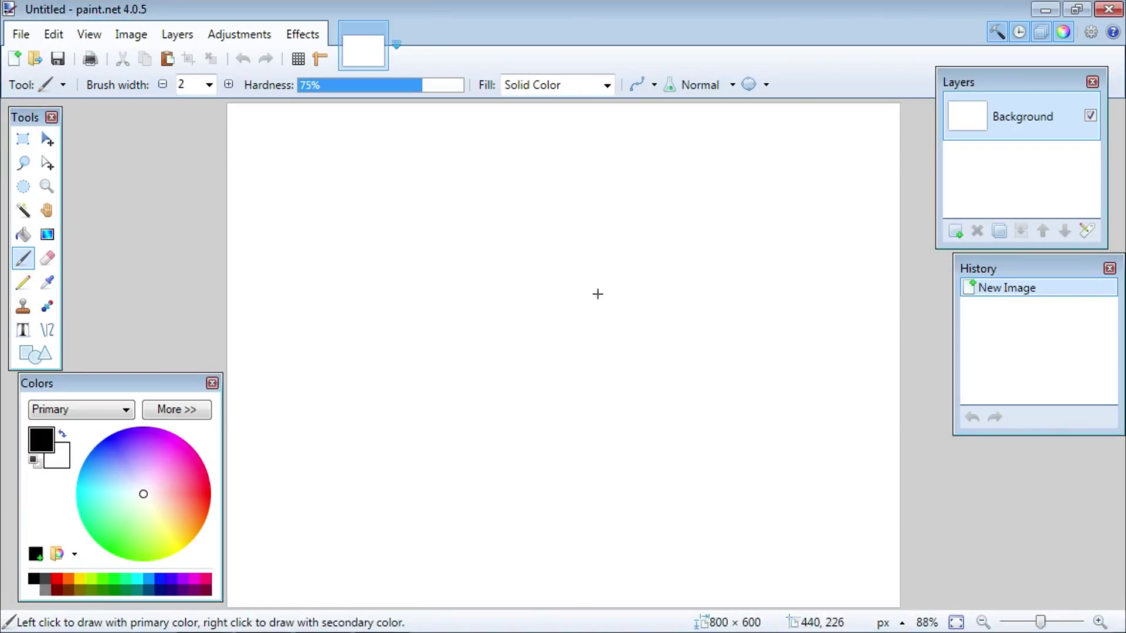
{"action": "left_click", "coordinate": [132, 40]}
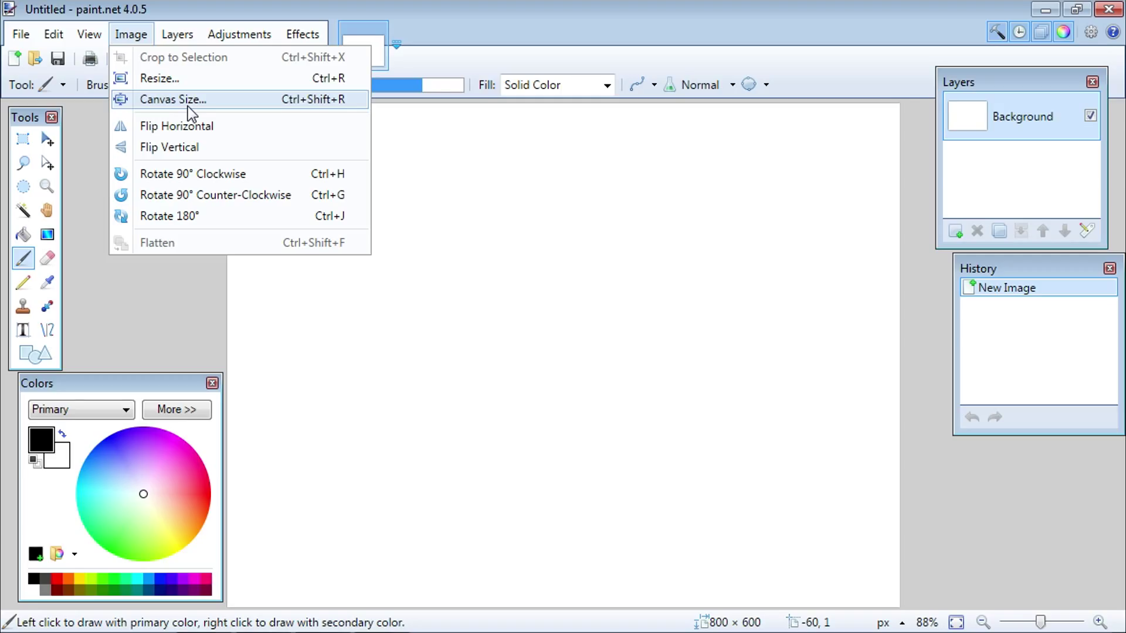
{"action": "left_click", "coordinate": [166, 104]}
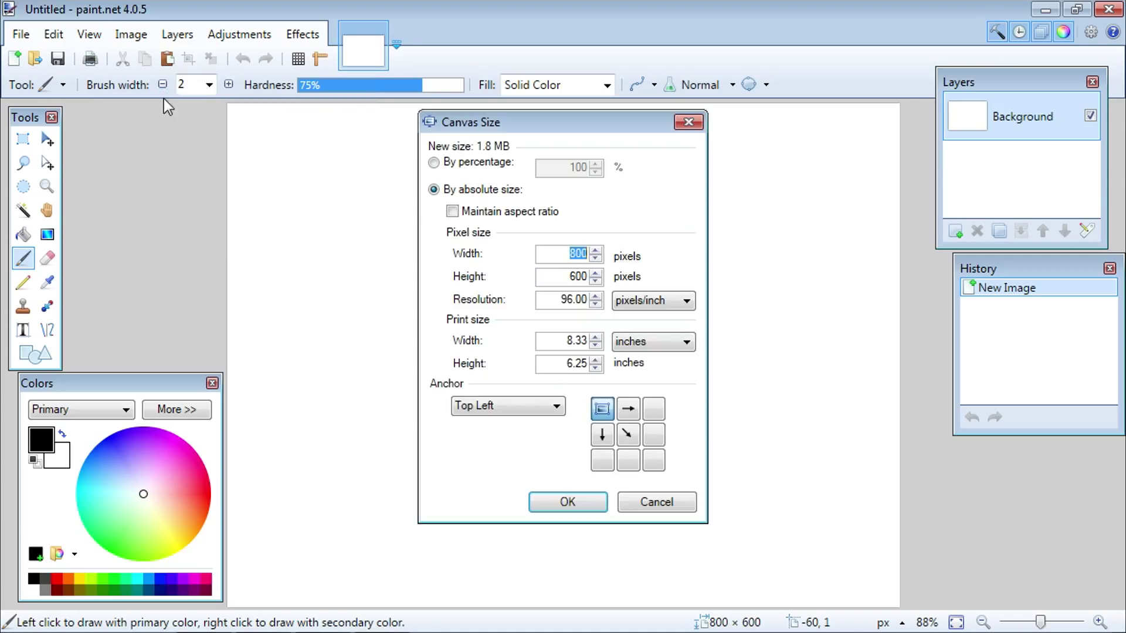
{"action": "type", "text": "1920"}
{"action": "key", "text": "Tab"}
{"action": "type", "text": "1080"}
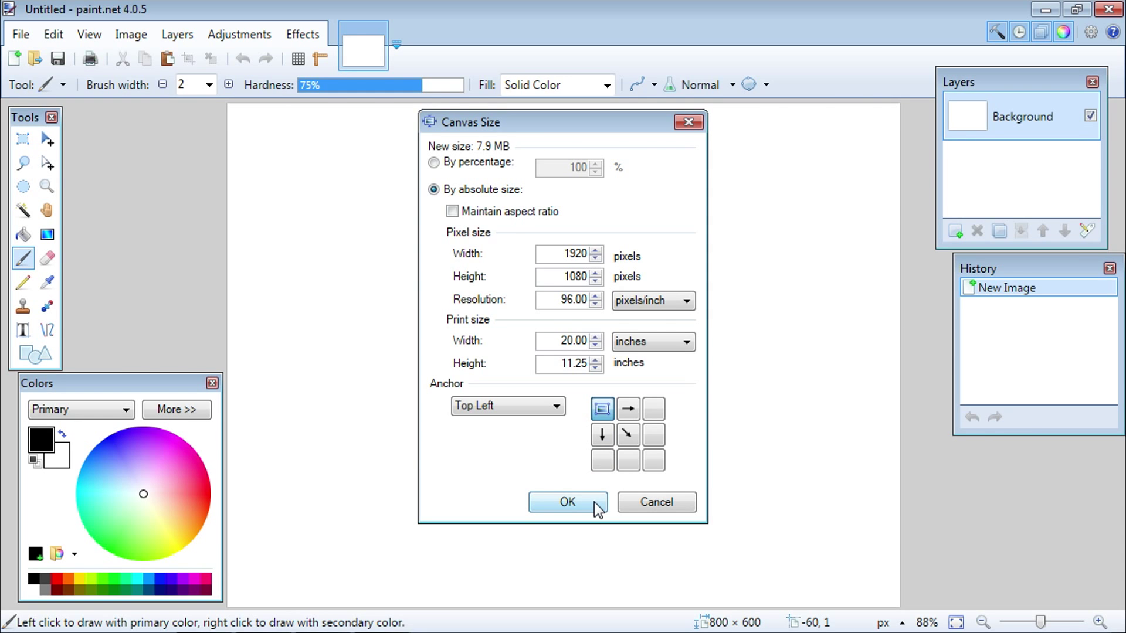
{"action": "left_click", "coordinate": [567, 502]}
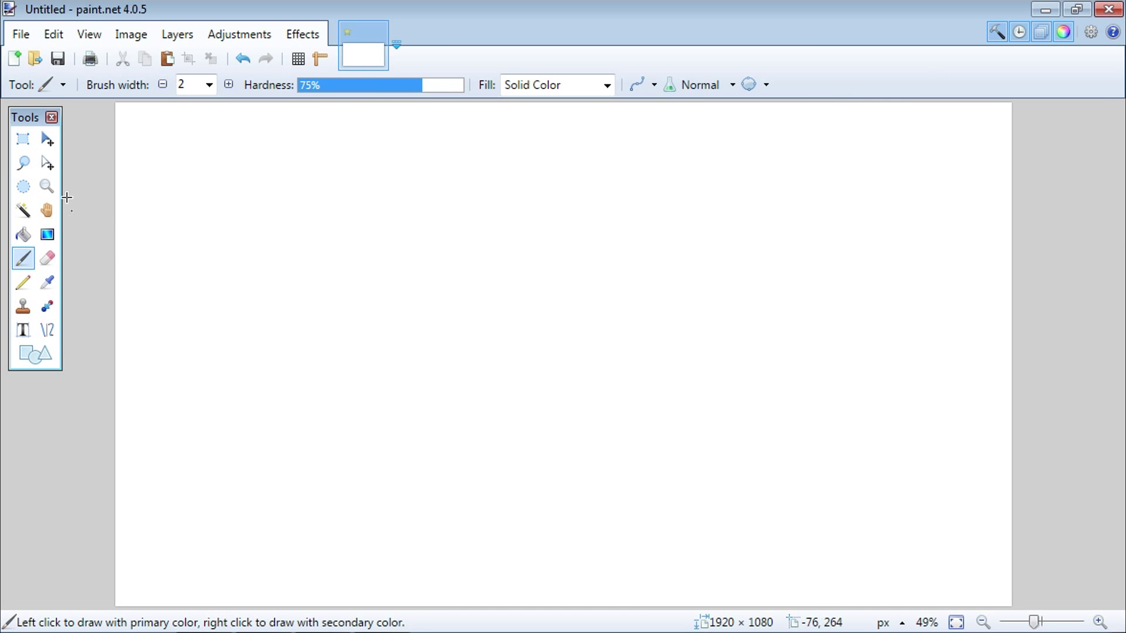
- Cut the white background from the entire canvas to make it transparent, and add a new layer
{"action": "left_click", "coordinate": [56, 180]}
{"action": "right_click", "coordinate": [452, 322]}
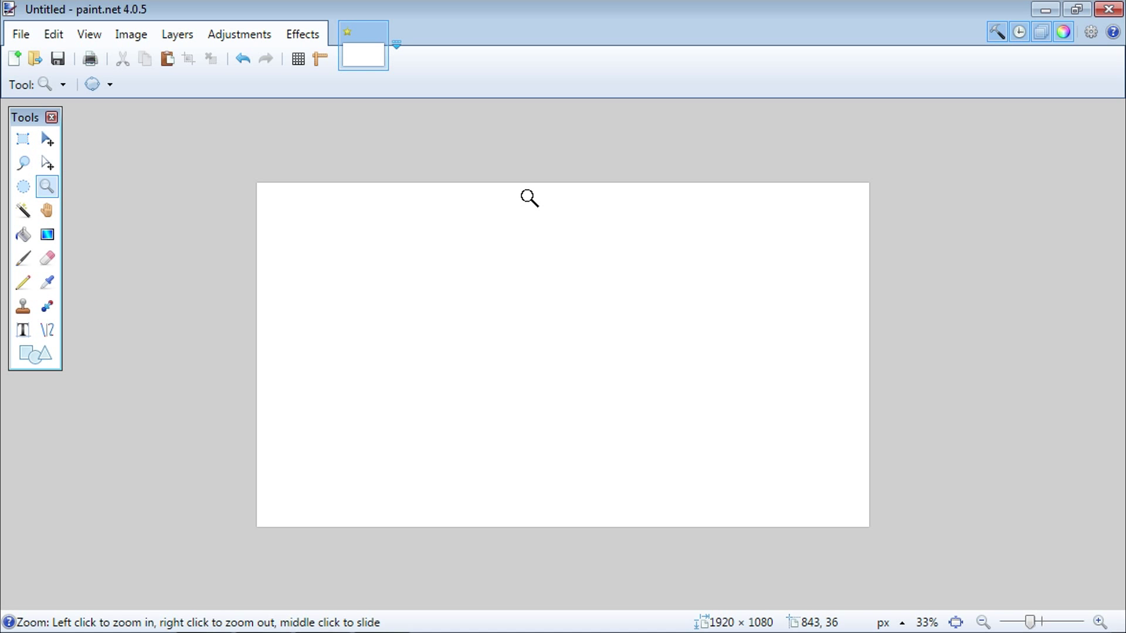
{"action": "key", "text": "ctrl+a"}
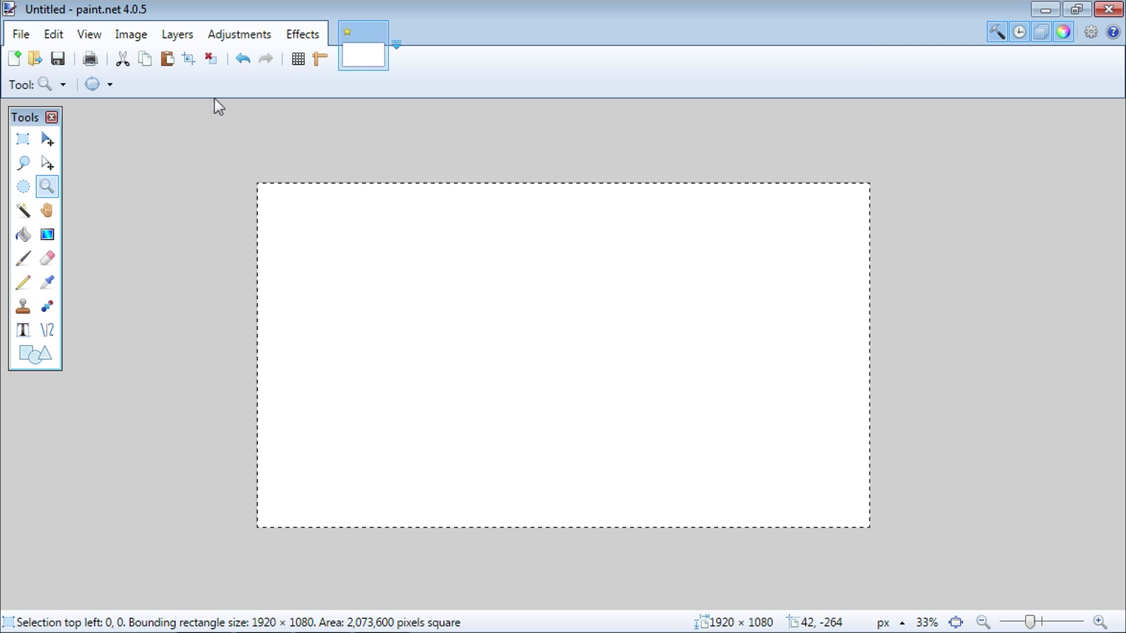
{"action": "left_click", "coordinate": [128, 63]}
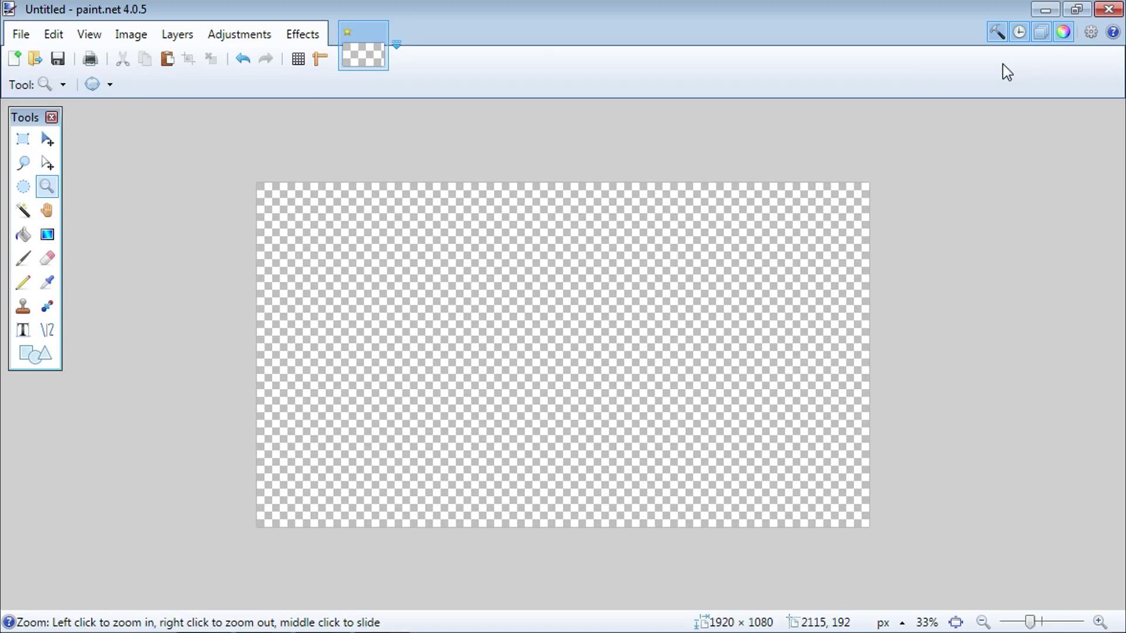
{"action": "left_click", "coordinate": [185, 37]}
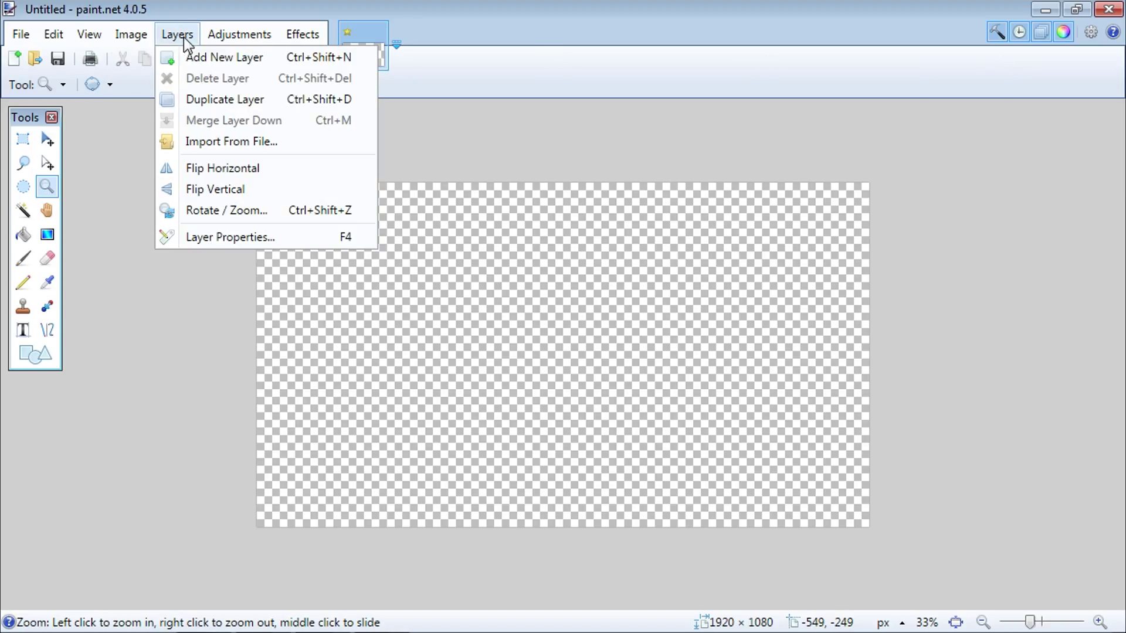
{"action": "left_click", "coordinate": [203, 61]}
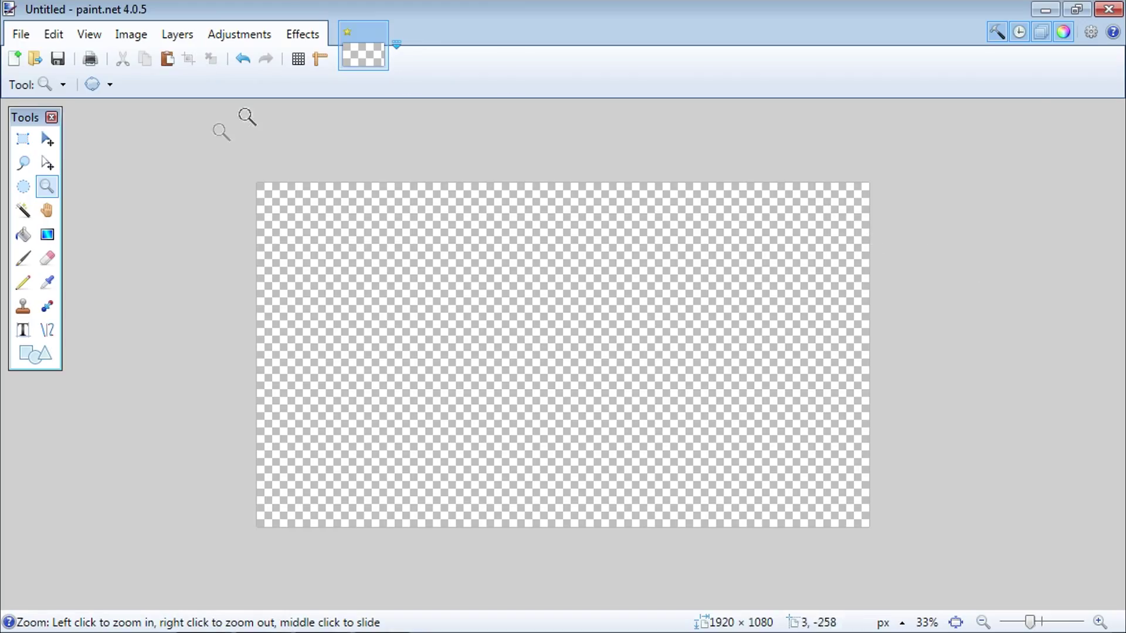
- Open the greenlightsaber picture from the Outro Tutorial folder and cut its entire content to the clipboard
{"action": "left_click", "coordinate": [35, 61]}
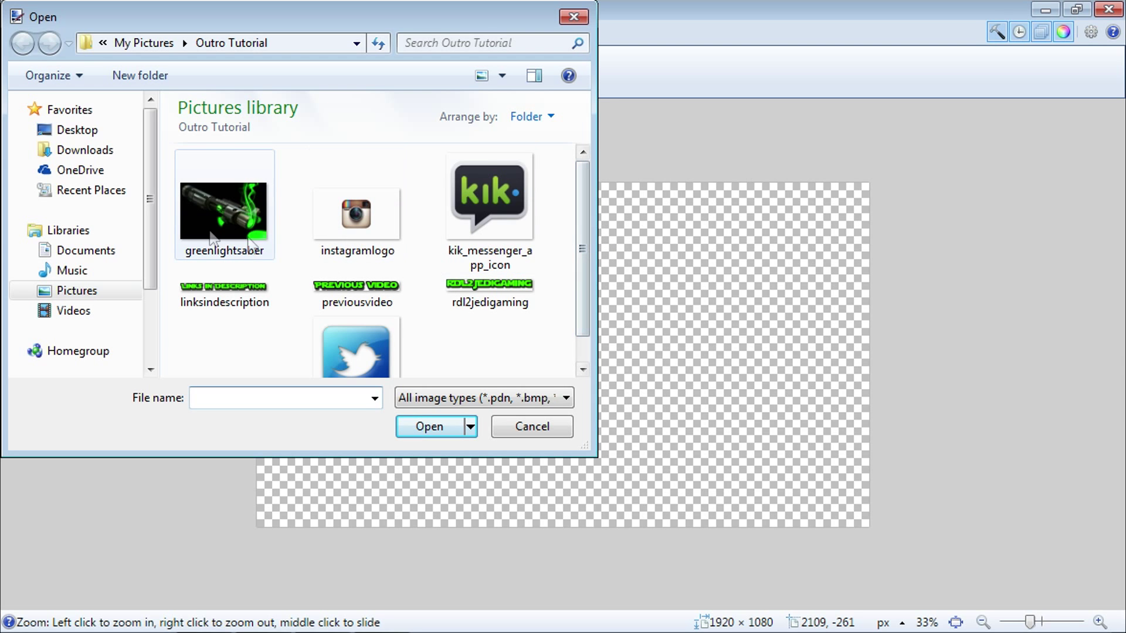
{"action": "left_click", "coordinate": [221, 214]}
{"action": "left_click", "coordinate": [435, 427]}
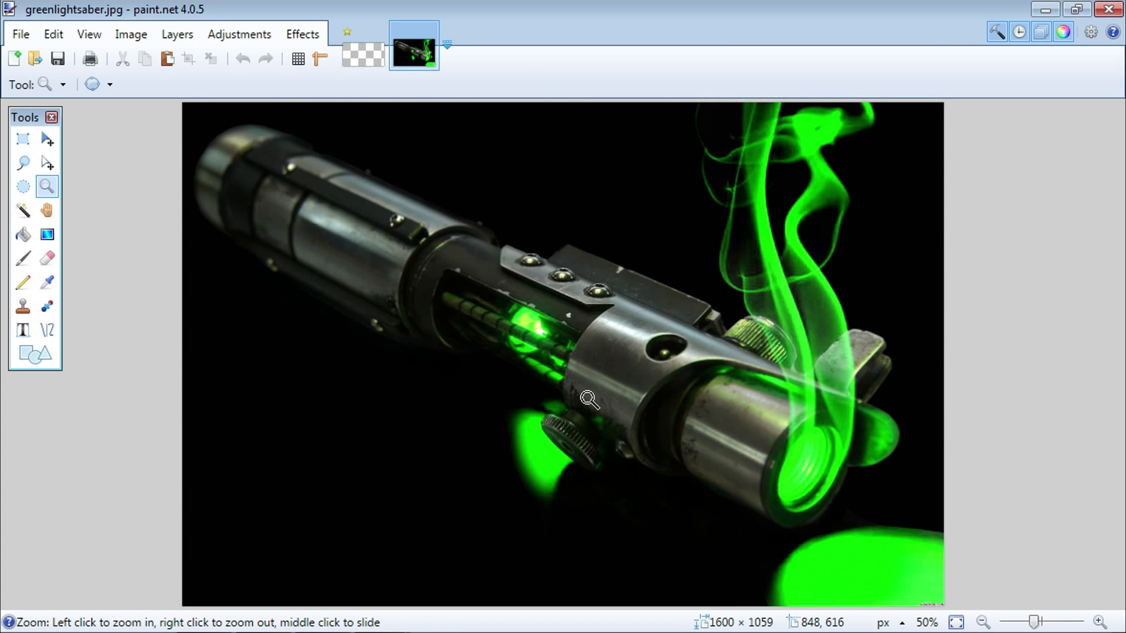
{"action": "key", "text": "ctrl+a"}
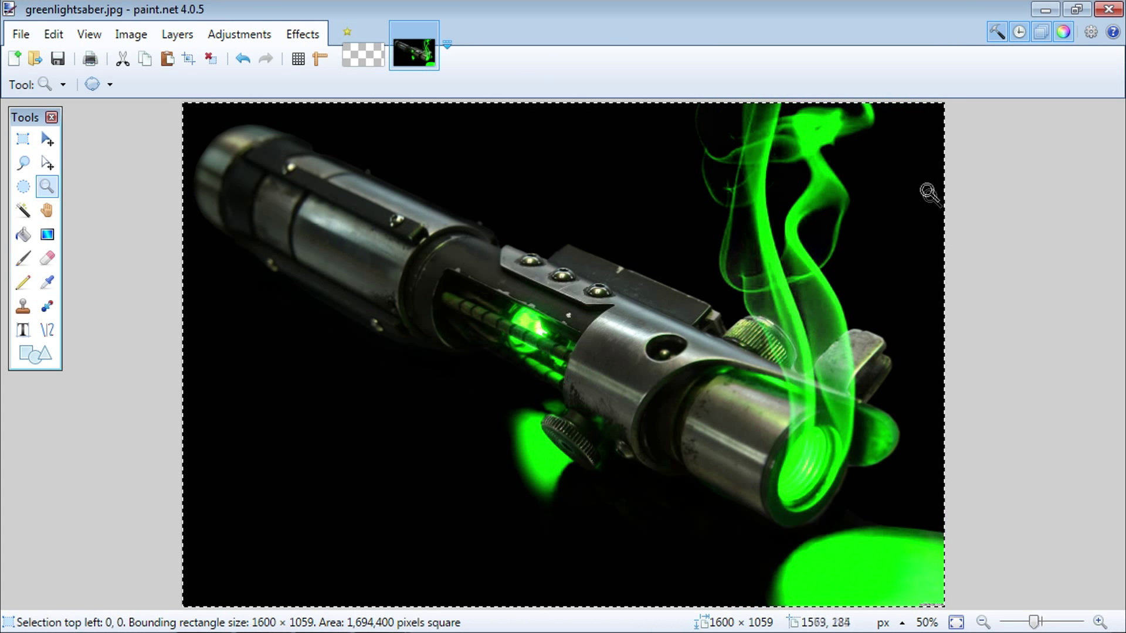
{"action": "left_click", "coordinate": [125, 60]}
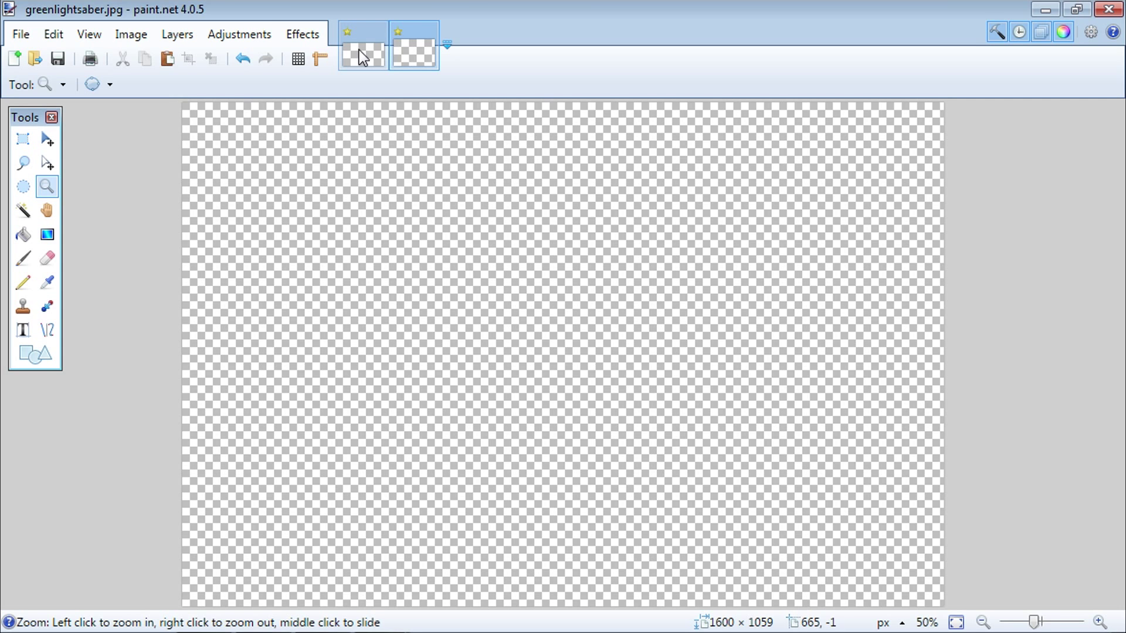
- Paste the lightsaber picture into the untitled 1920 × 1080 image and stretch it to fill the whole canvas
{"action": "left_click", "coordinate": [359, 51]}
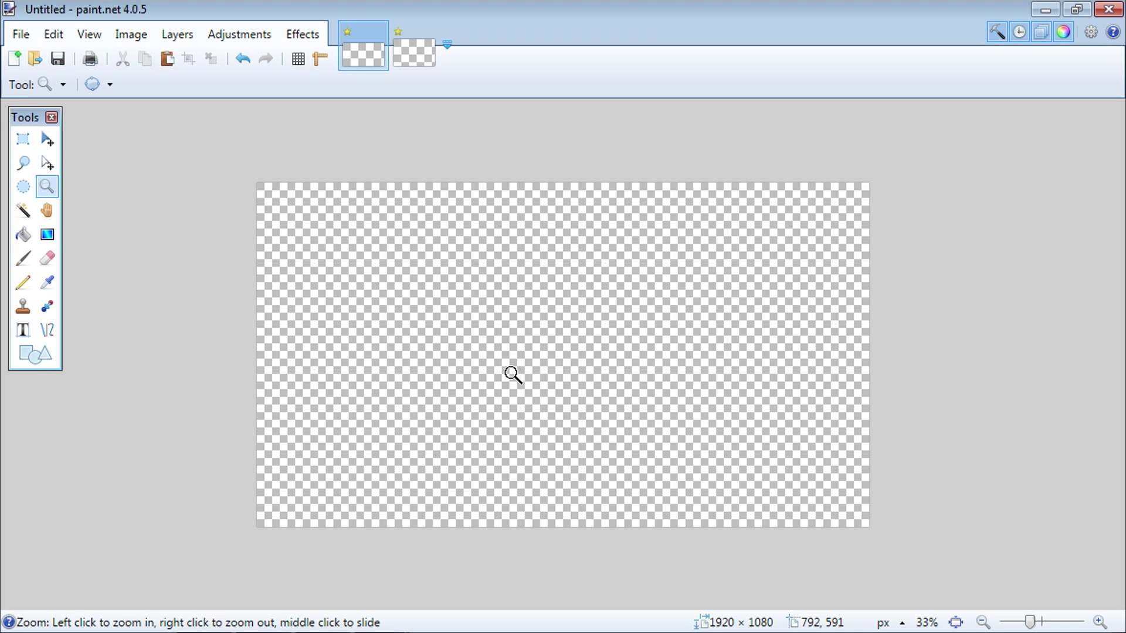
{"action": "key", "text": "ctrl+v"}
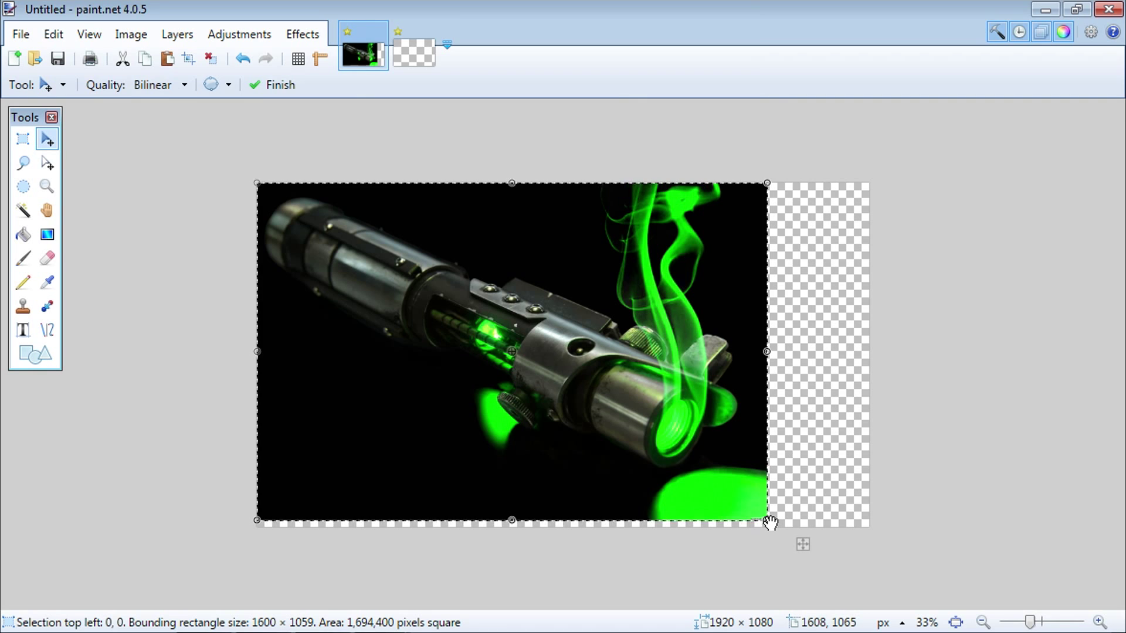
{"action": "left_click_drag", "start_coordinate": [768, 519], "coordinate": [831, 522]}
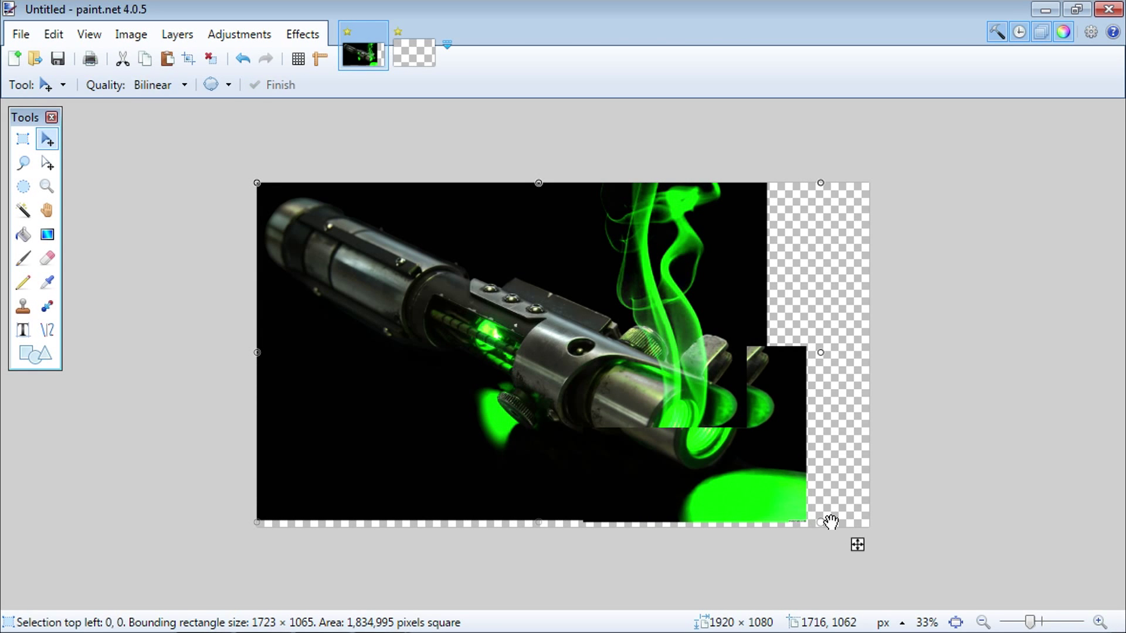
{"action": "left_click_drag", "start_coordinate": [831, 522], "coordinate": [878, 526]}
{"action": "left_click_drag", "start_coordinate": [882, 377], "coordinate": [871, 359]}
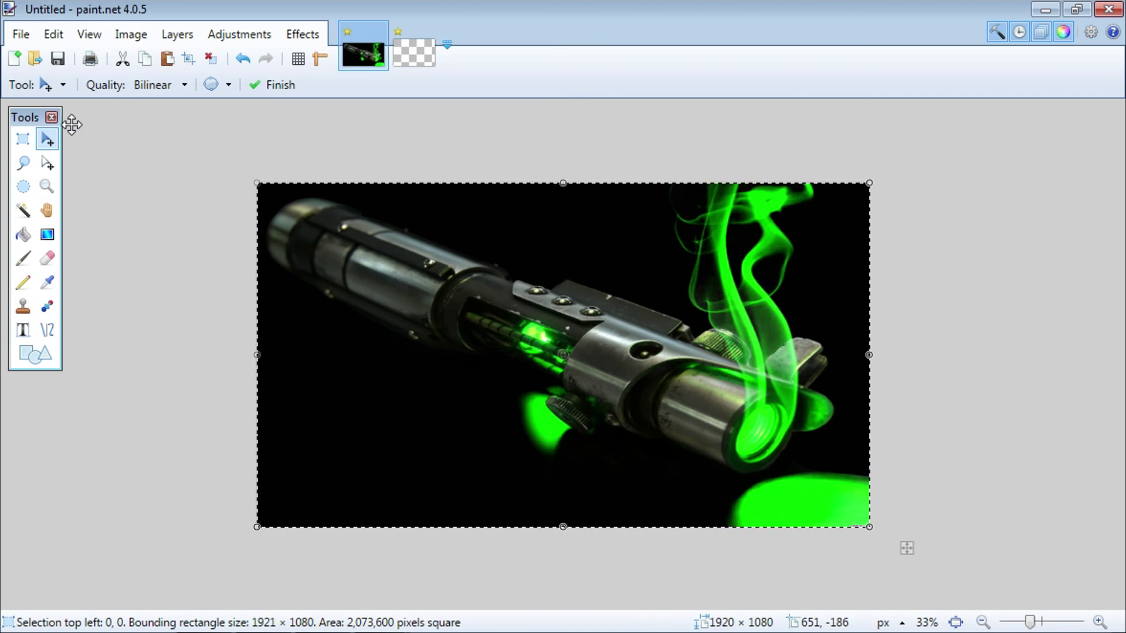
- Cut a rectangular opening of about 778 × 460 pixels from the lower-left area of the lightsaber background
{"action": "left_click", "coordinate": [24, 143]}
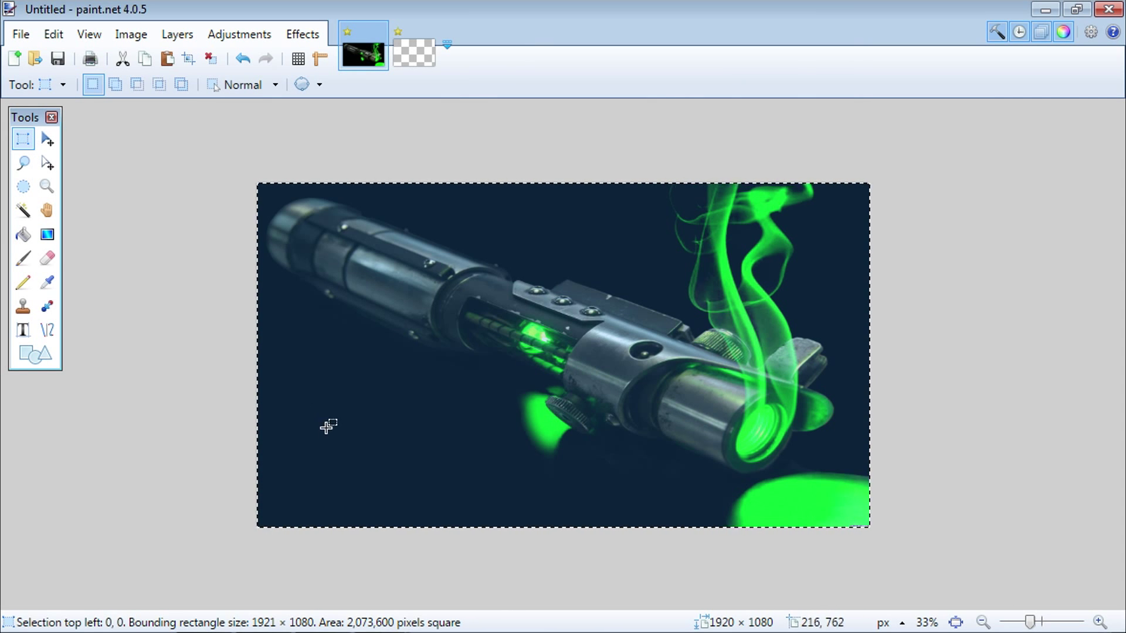
{"action": "left_click", "coordinate": [272, 372]}
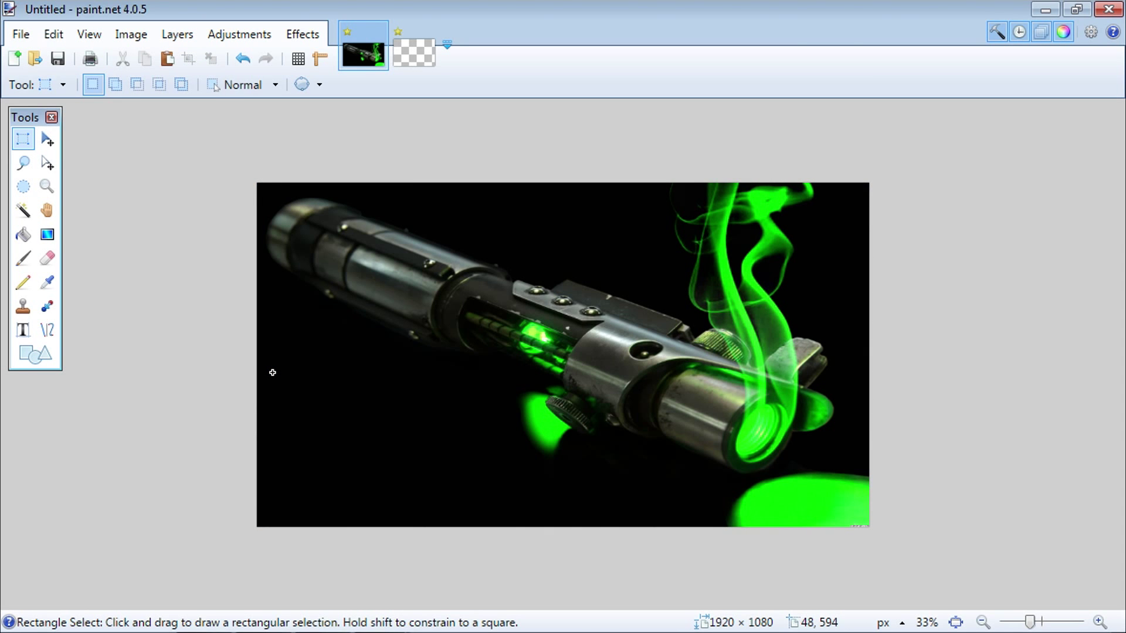
{"action": "left_click_drag", "start_coordinate": [429, 415], "coordinate": [519, 518]}
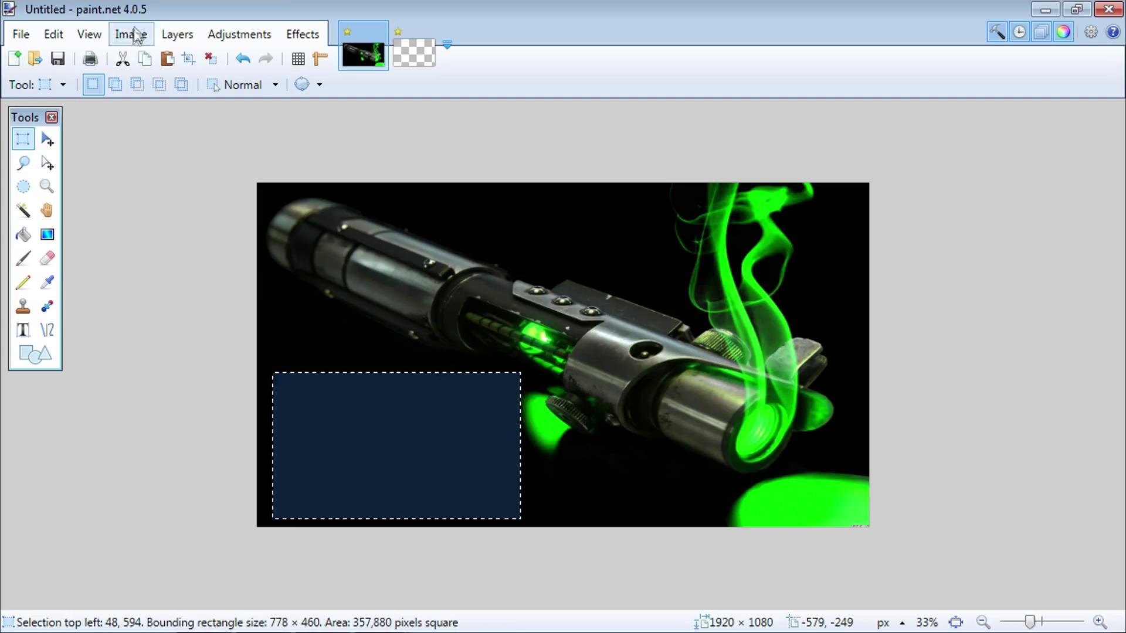
{"action": "left_click", "coordinate": [126, 58]}
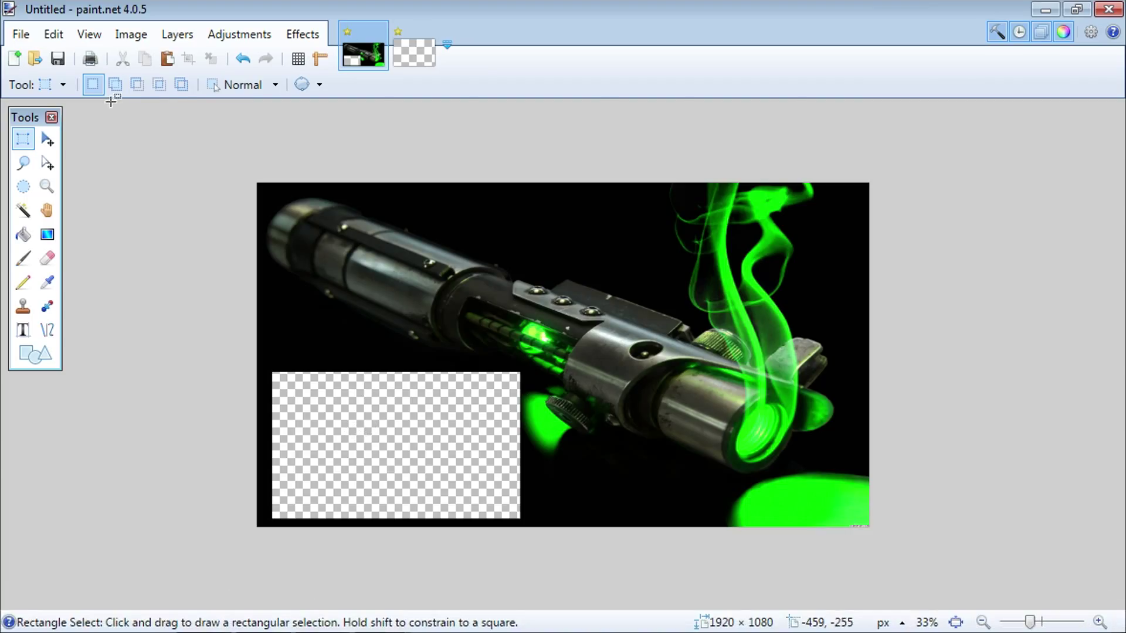
- Draw a thin green rectangle outline of about 784 × 467 pixels around the transparent opening with the Shapes tool
{"action": "left_click", "coordinate": [33, 354]}
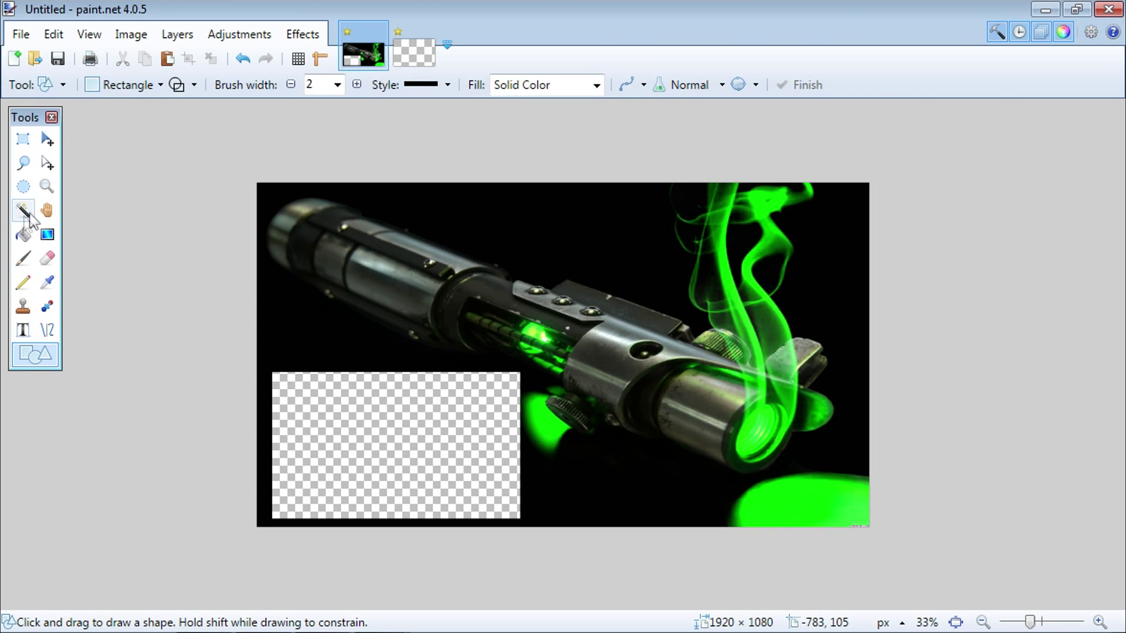
{"action": "left_click", "coordinate": [47, 186]}
{"action": "left_click", "coordinate": [382, 385]}
{"action": "left_click", "coordinate": [401, 429]}
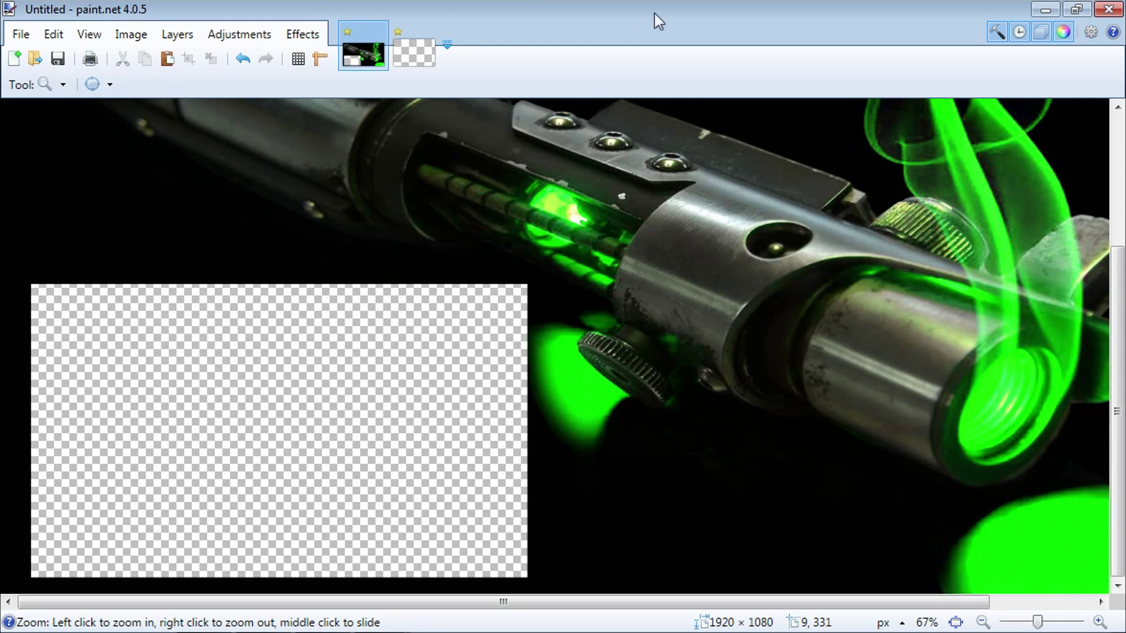
{"action": "key", "text": "o"}
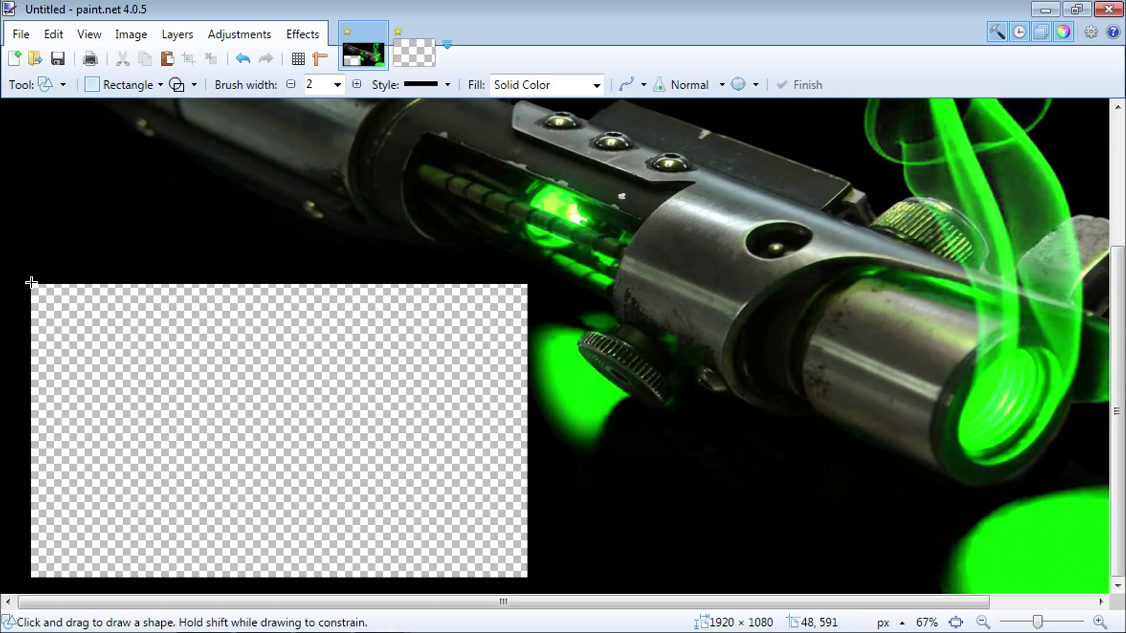
{"action": "left_click_drag", "start_coordinate": [30, 283], "coordinate": [287, 358]}
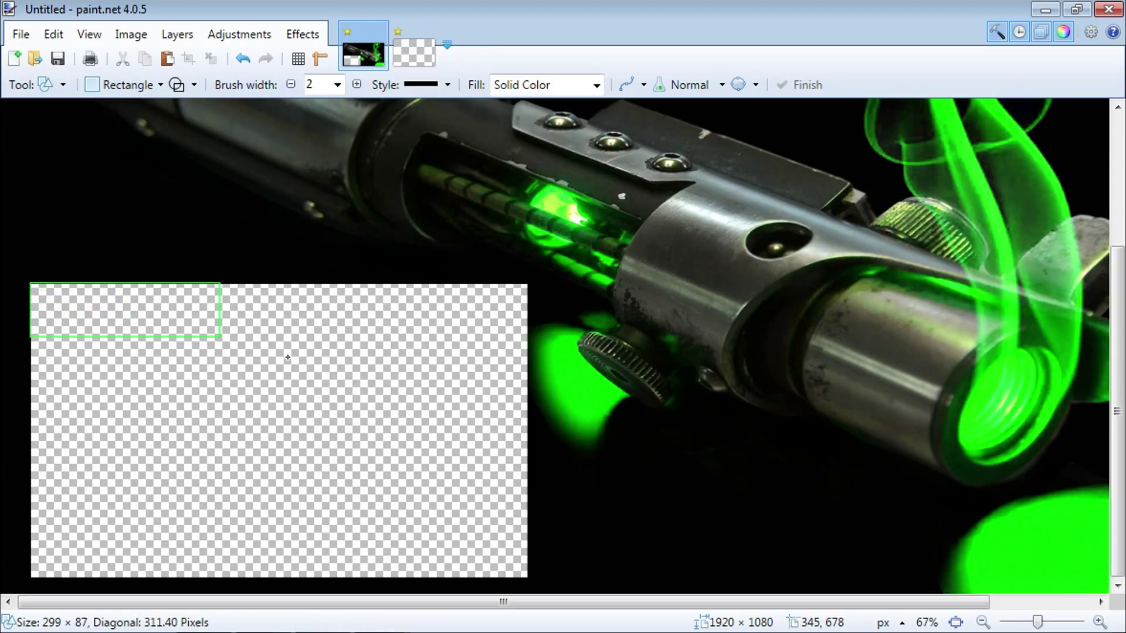
{"action": "left_click_drag", "start_coordinate": [287, 357], "coordinate": [530, 580]}
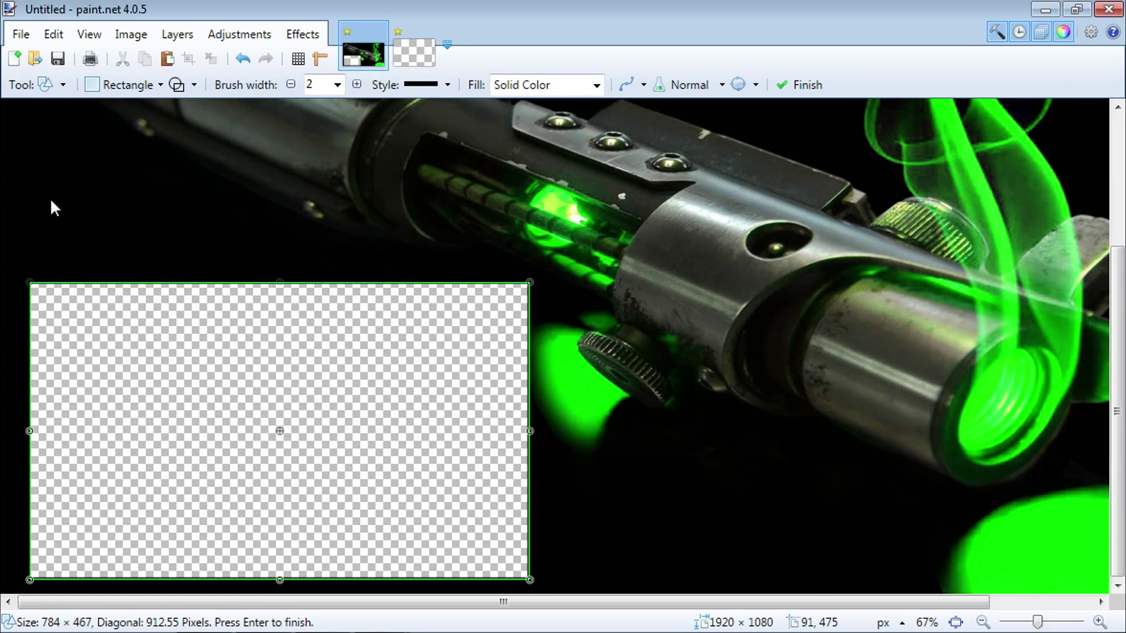
{"action": "key", "text": "z"}
{"action": "key", "text": "ctrl+minus"}
{"action": "key", "text": "ctrl+minus"}
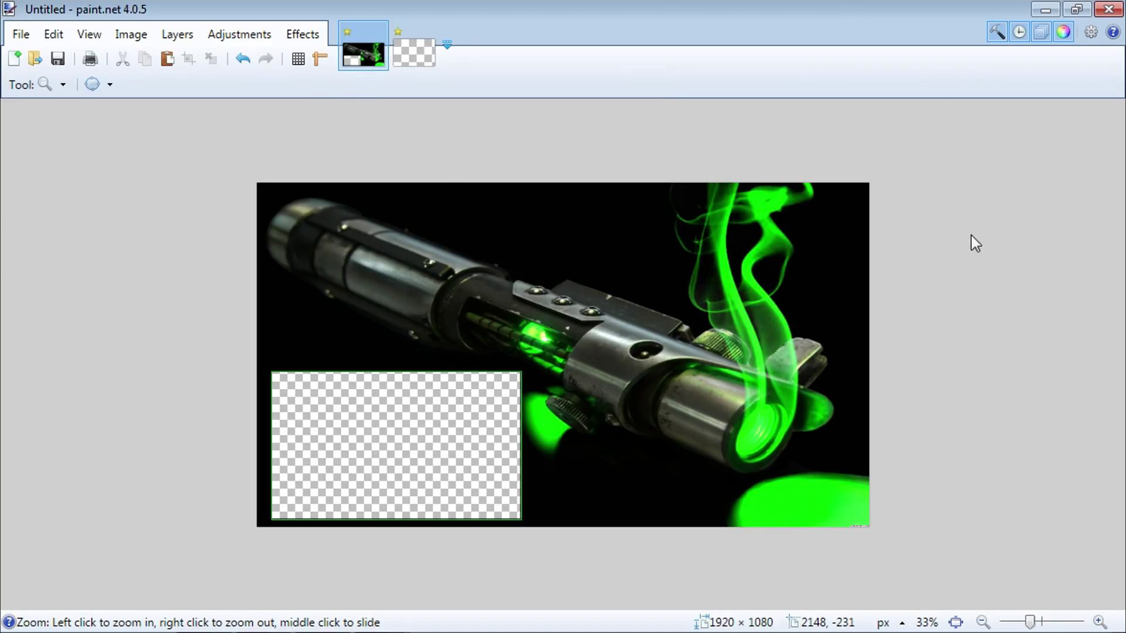
- Paste the RDL2JEDIGAMING title into the outro image, enlarge it to about 1041 × 209 pixels and place it in the upper-right area
{"action": "left_click_drag", "start_coordinate": [1120, 317], "coordinate": [372, 106]}
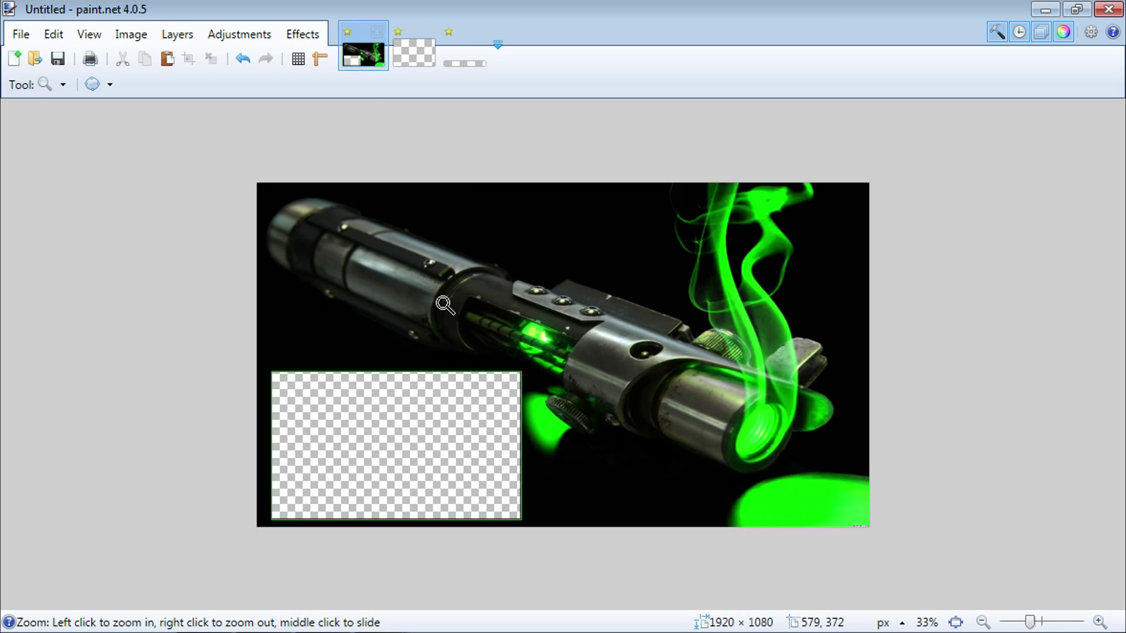
{"action": "key", "text": "ctrl+v"}
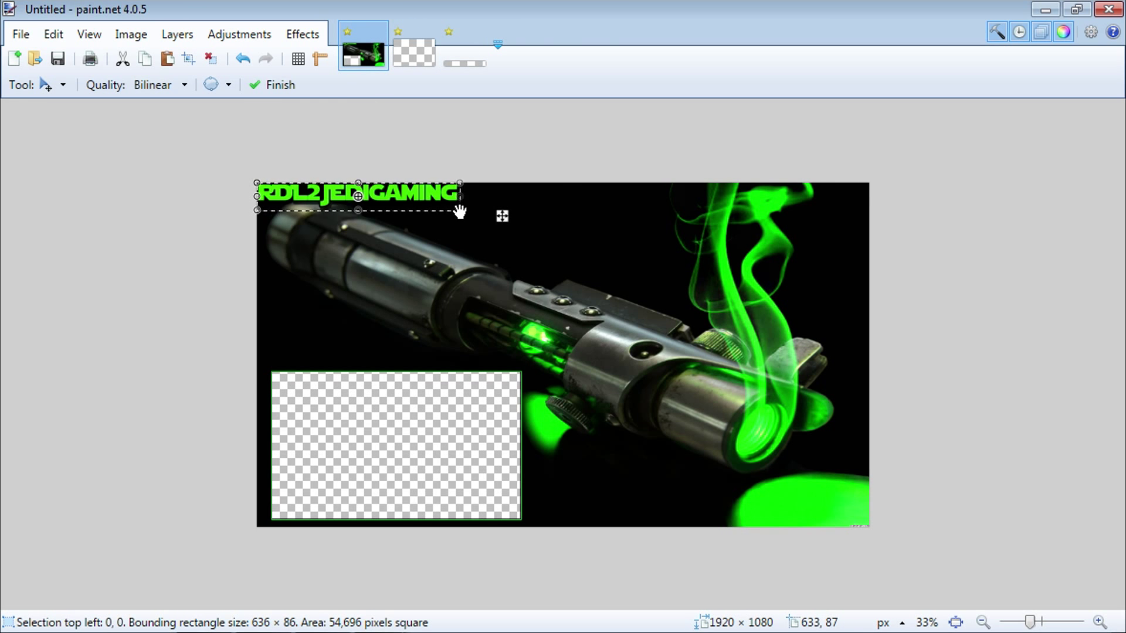
{"action": "left_click_drag", "start_coordinate": [536, 251], "coordinate": [589, 250]}
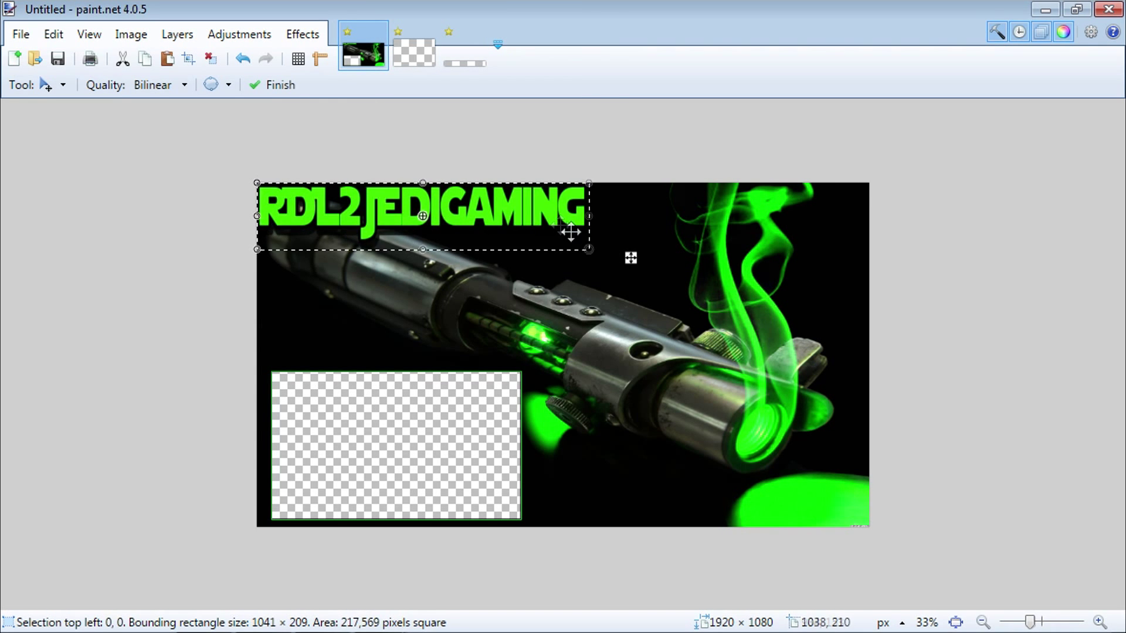
{"action": "left_click_drag", "start_coordinate": [539, 211], "coordinate": [810, 229]}
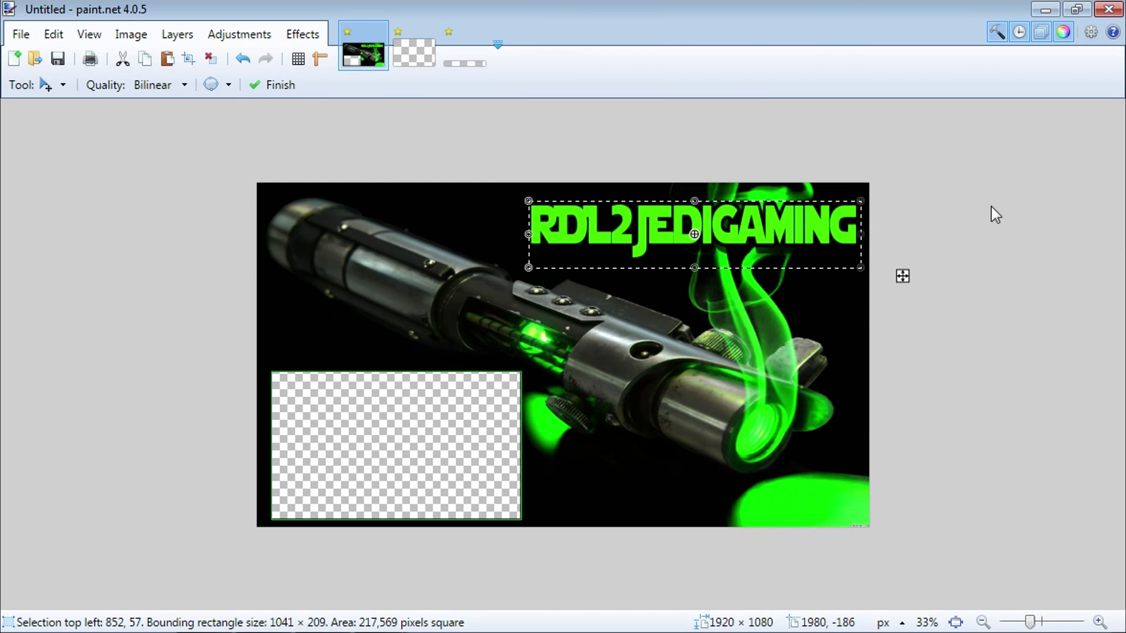
{"action": "left_click", "coordinate": [276, 84]}
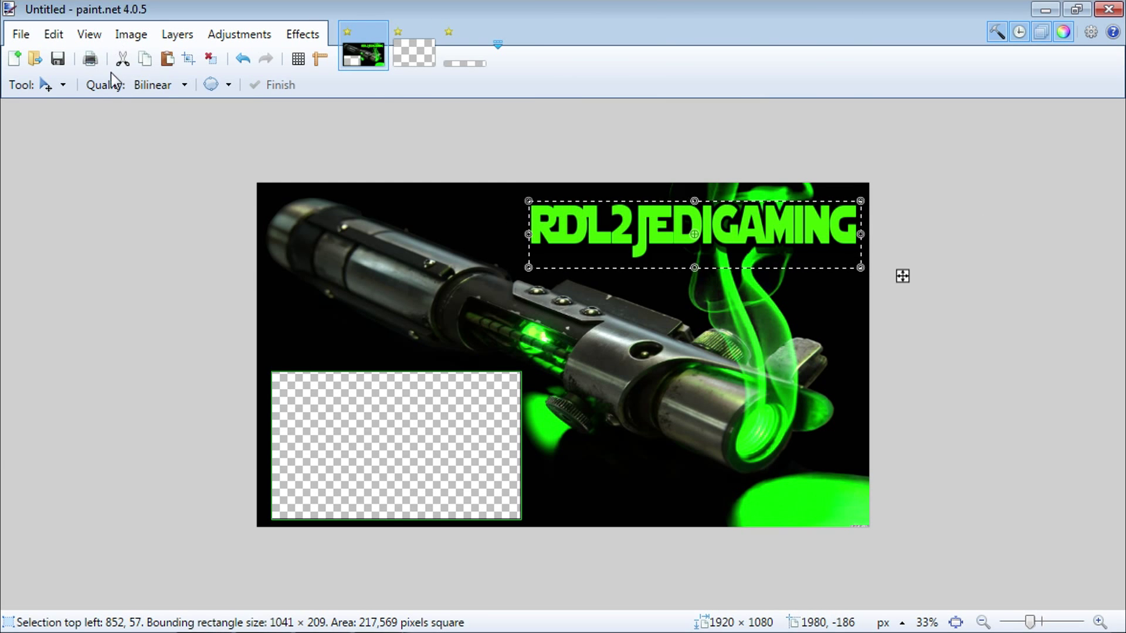
- Open the previousvideo picture, cut its content and paste it into the outro image centred above the transparent opening
{"action": "left_click", "coordinate": [36, 60]}
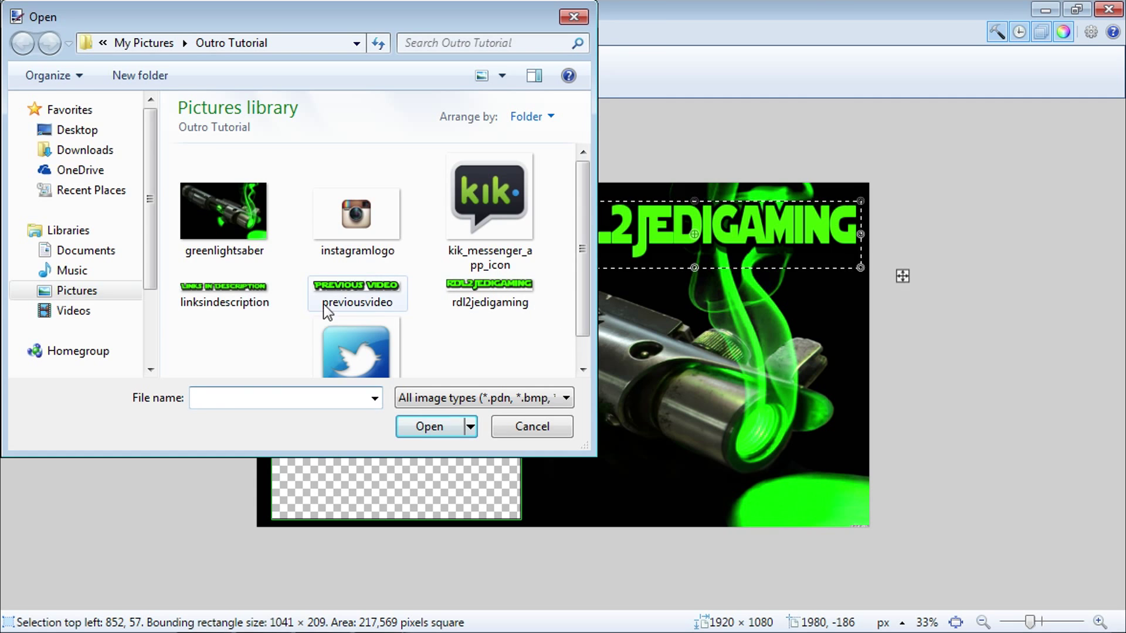
{"action": "left_click", "coordinate": [380, 311]}
{"action": "left_click", "coordinate": [423, 431]}
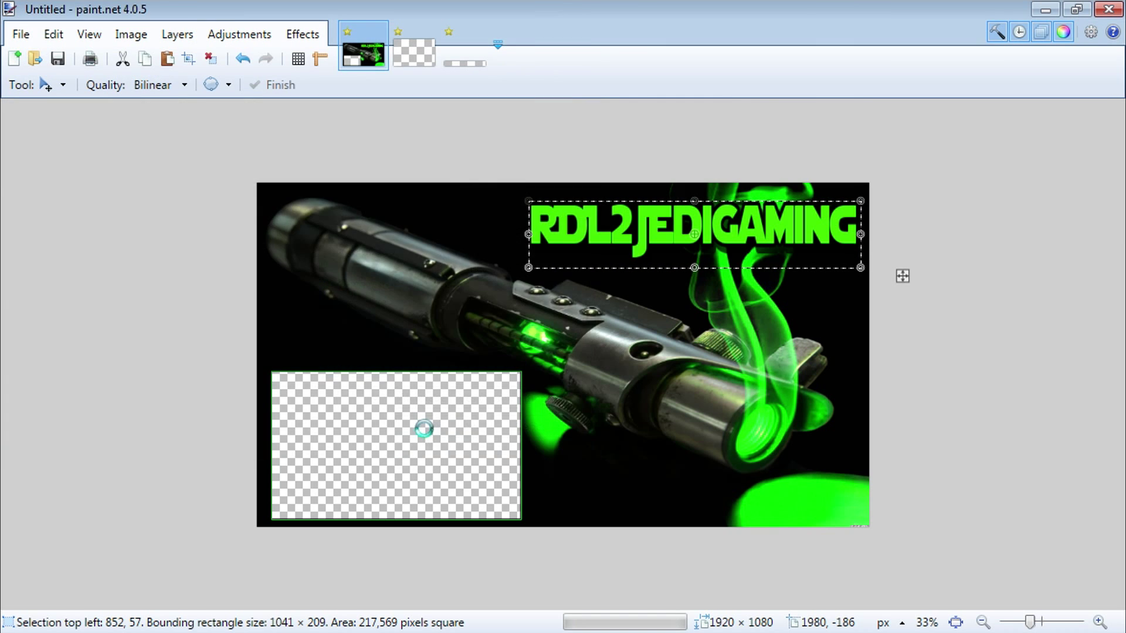
{"action": "key", "text": "ctrl+a"}
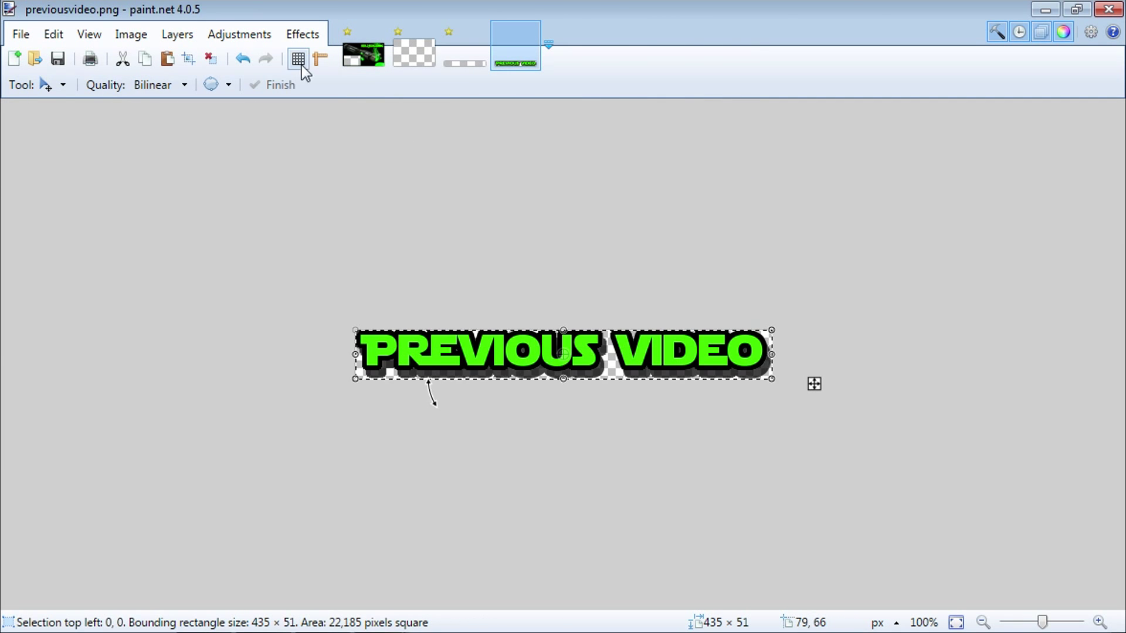
{"action": "left_click", "coordinate": [122, 58]}
{"action": "left_click", "coordinate": [363, 54]}
{"action": "left_click", "coordinate": [167, 58]}
{"action": "left_click_drag", "start_coordinate": [395, 201], "coordinate": [455, 354]}
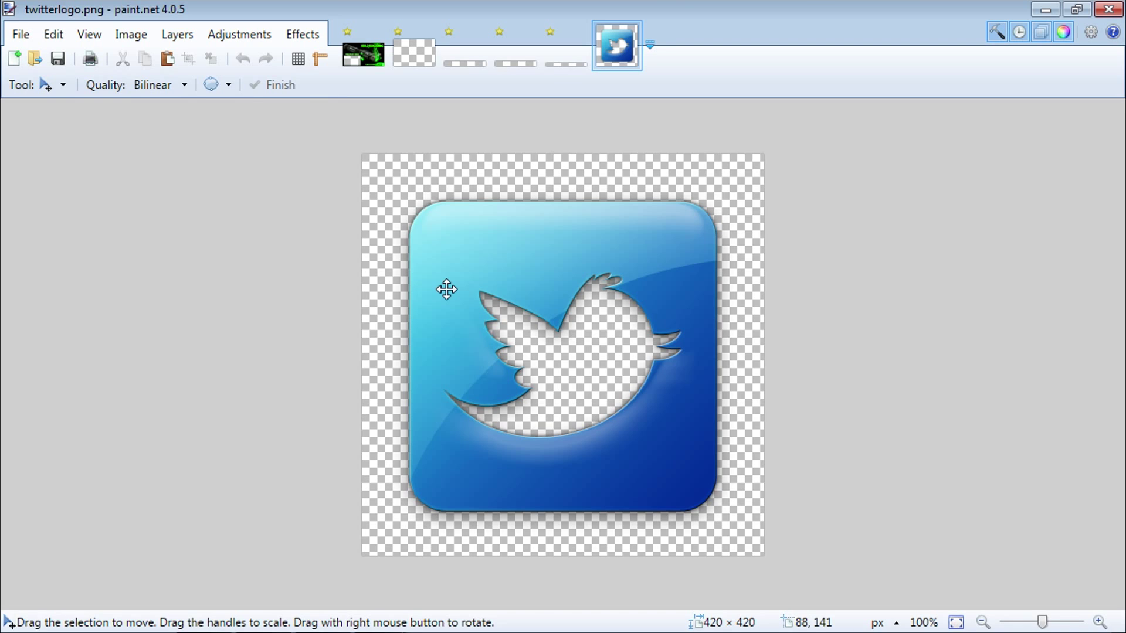
- Transfer the whole Twitter logo into the outro image, scaled to about 225 × 216 pixels and placed above the word Links
{"action": "key", "text": "ctrl+a"}
{"action": "key", "text": "ctrl+c"}
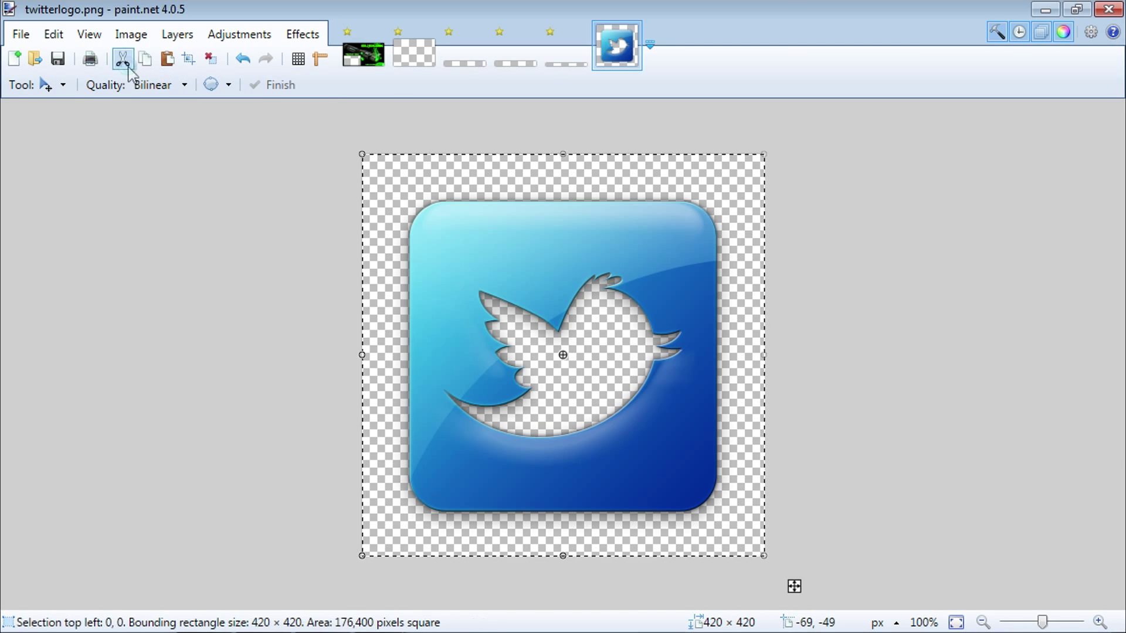
{"action": "left_click", "coordinate": [363, 54]}
{"action": "key", "text": "ctrl+v"}
{"action": "left_click_drag", "start_coordinate": [391, 319], "coordinate": [648, 478]}
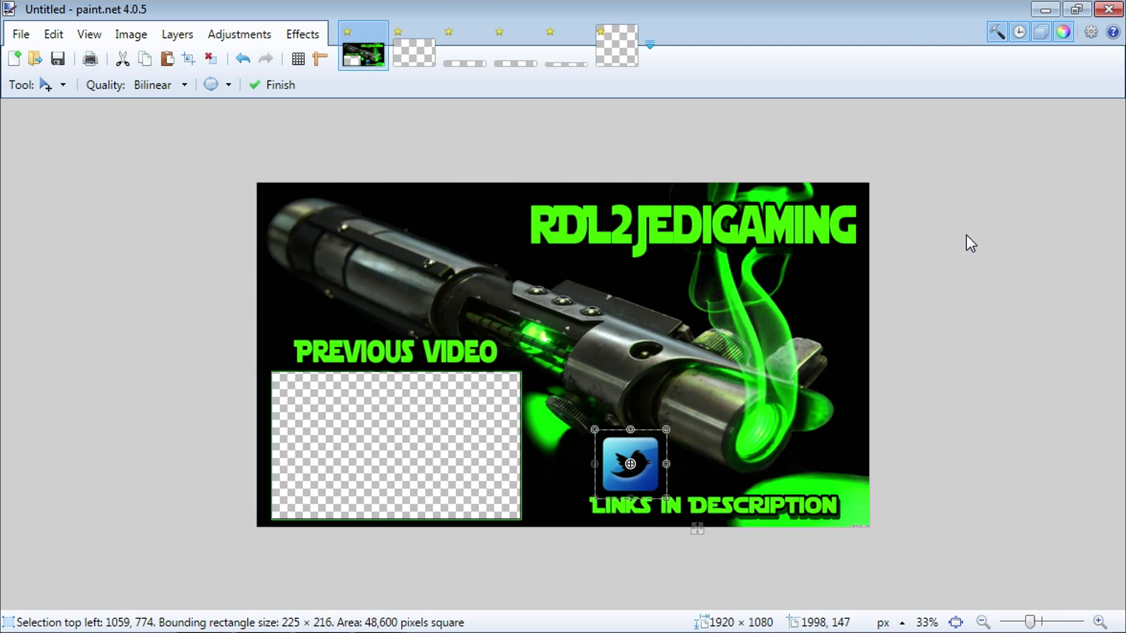
- Open the instagramlogo picture, cut its content and paste it into the outro image, sized like the Twitter logo and placed to its right
{"action": "key", "text": "ctrl+o"}
{"action": "double_click", "coordinate": [357, 214]}
{"action": "key", "text": "ctrl+a"}
{"action": "key", "text": "ctrl+x"}
{"action": "left_click", "coordinate": [363, 54]}
{"action": "key", "text": "ctrl+v"}
{"action": "left_click_drag", "start_coordinate": [443, 302], "coordinate": [731, 554]}
{"action": "left_click_drag", "start_coordinate": [664, 481], "coordinate": [711, 465]}
{"action": "left_click_drag", "start_coordinate": [550, 463], "coordinate": [548, 463]}
{"action": "left_click_drag", "start_coordinate": [630, 516], "coordinate": [634, 517]}
{"action": "left_click_drag", "start_coordinate": [658, 478], "coordinate": [748, 480]}
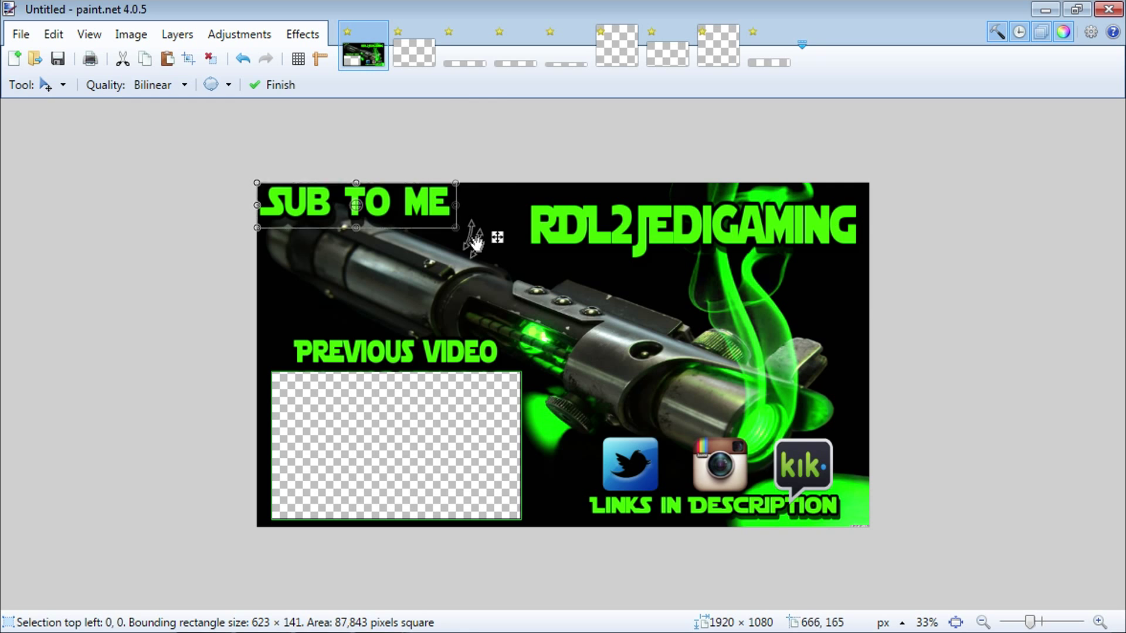
- Rotate the SUB TO ME text by about 26° so that it slants upward across the lightsaber handle
{"action": "left_click_drag", "start_coordinate": [478, 244], "coordinate": [418, 242]}
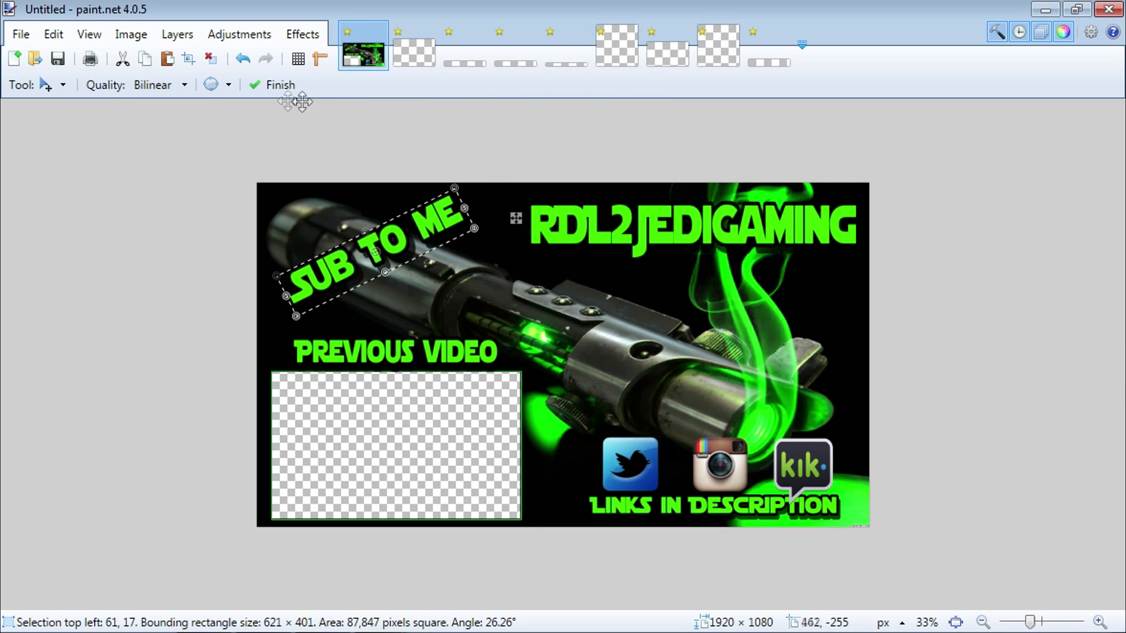
- Save the outro image as a 32-bit PNG named newoutro in the Outro Tutorial folder, flattening its layers
{"action": "left_click", "coordinate": [20, 34]}
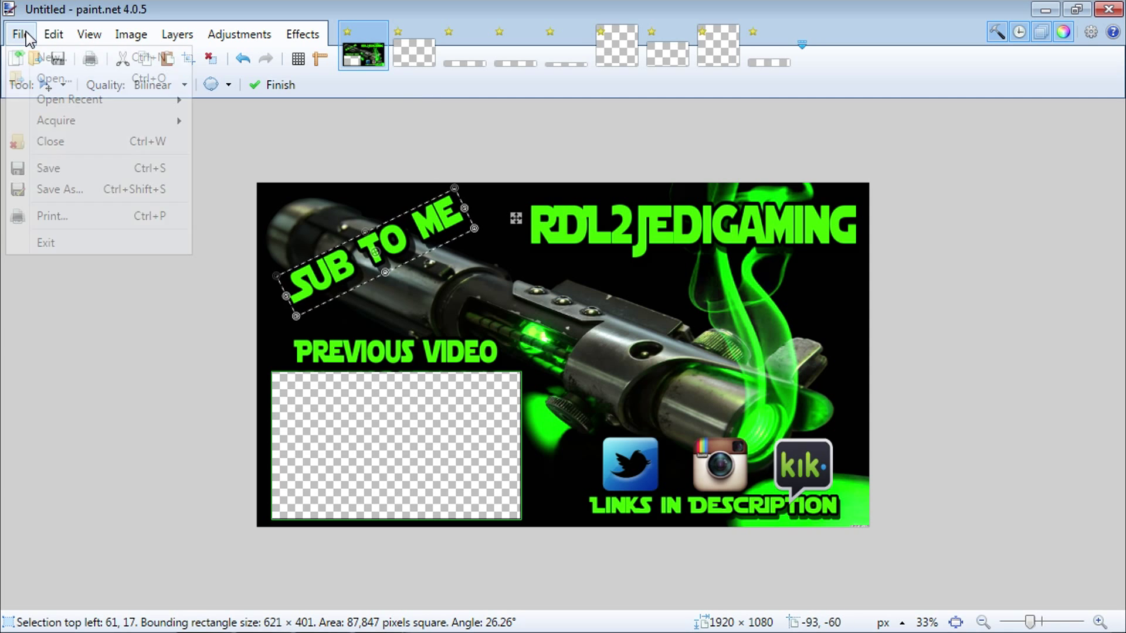
{"action": "left_click", "coordinate": [119, 190]}
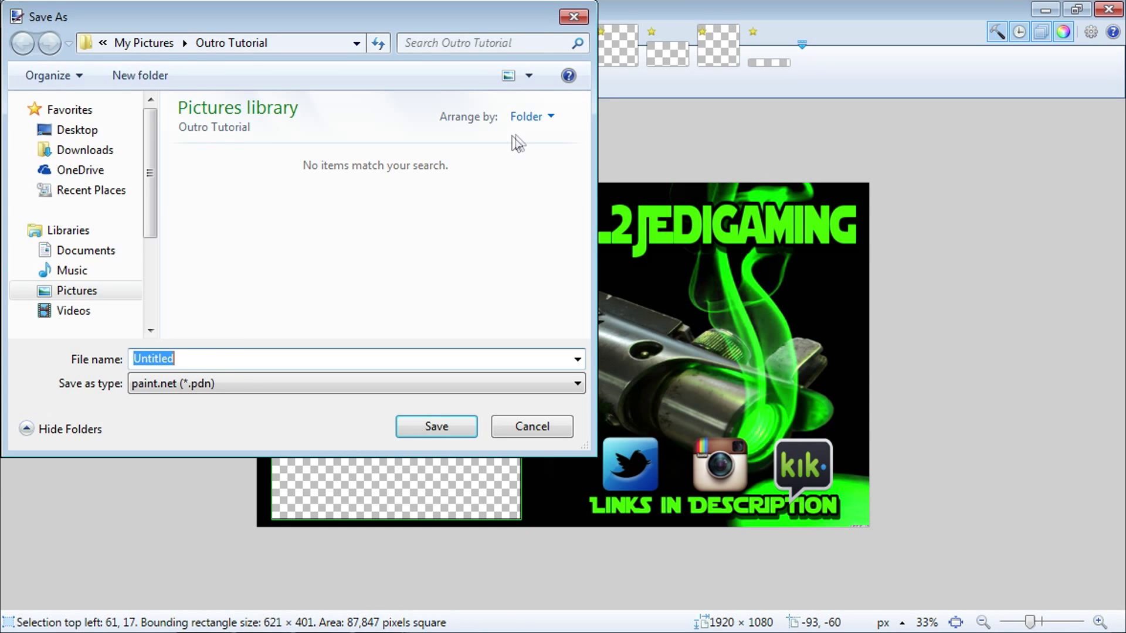
{"action": "left_click", "coordinate": [156, 386]}
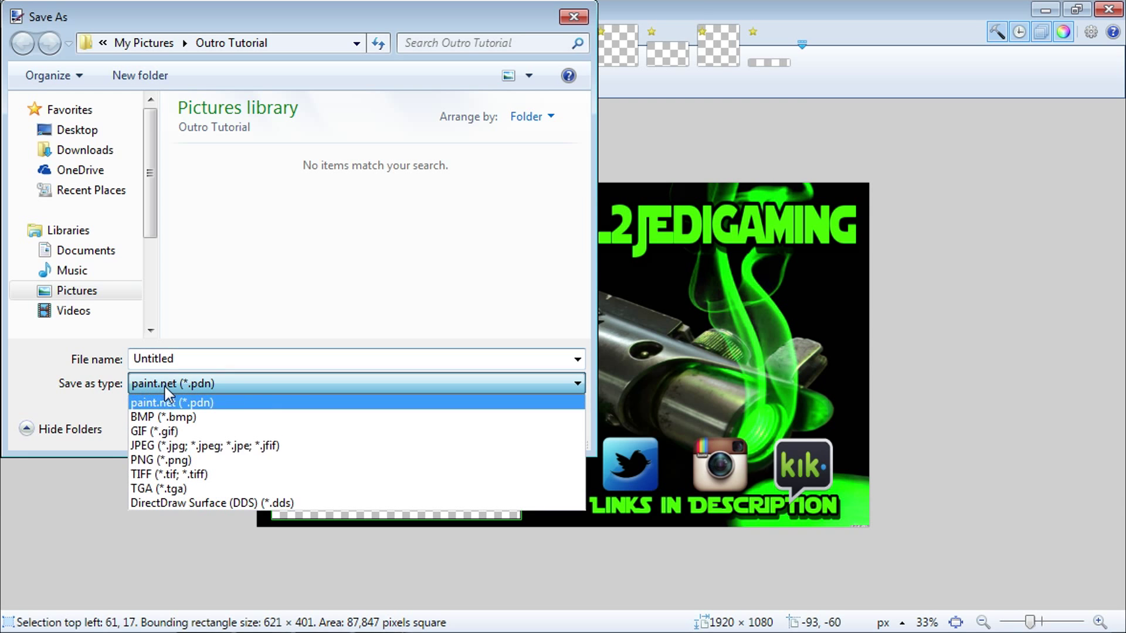
{"action": "left_click", "coordinate": [193, 461]}
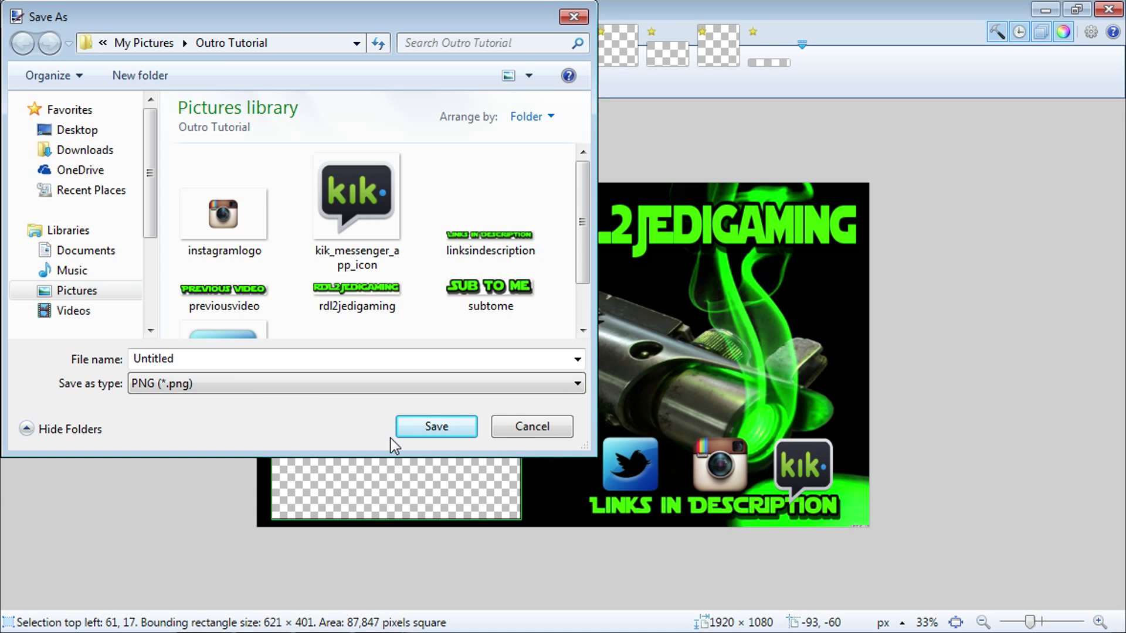
{"action": "left_click", "coordinate": [248, 366]}
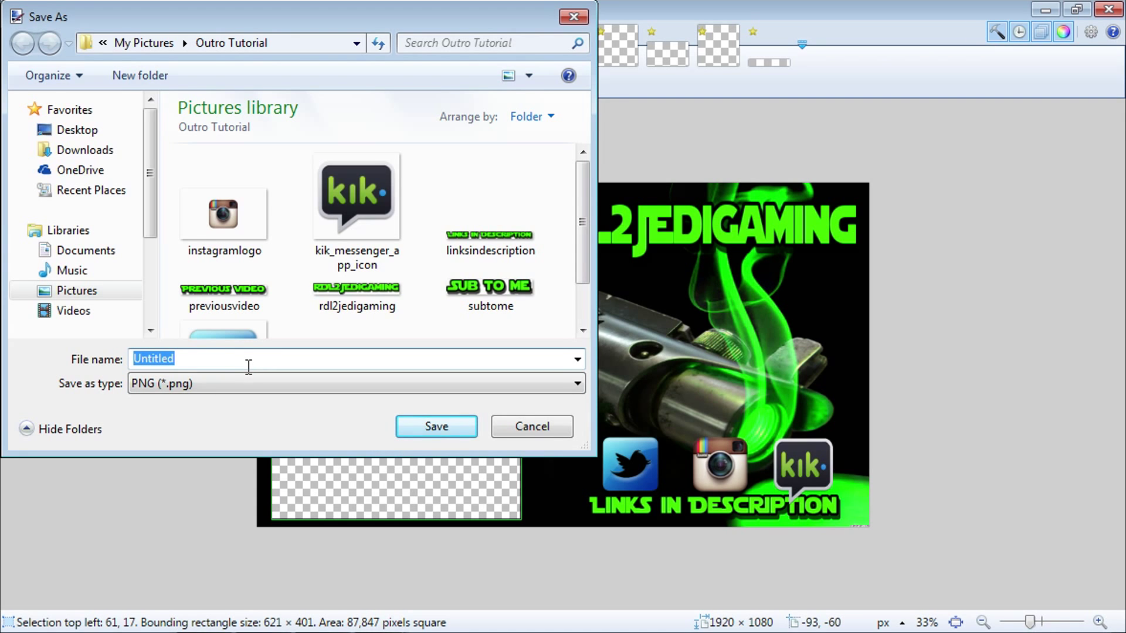
{"action": "type", "text": "newoutro"}
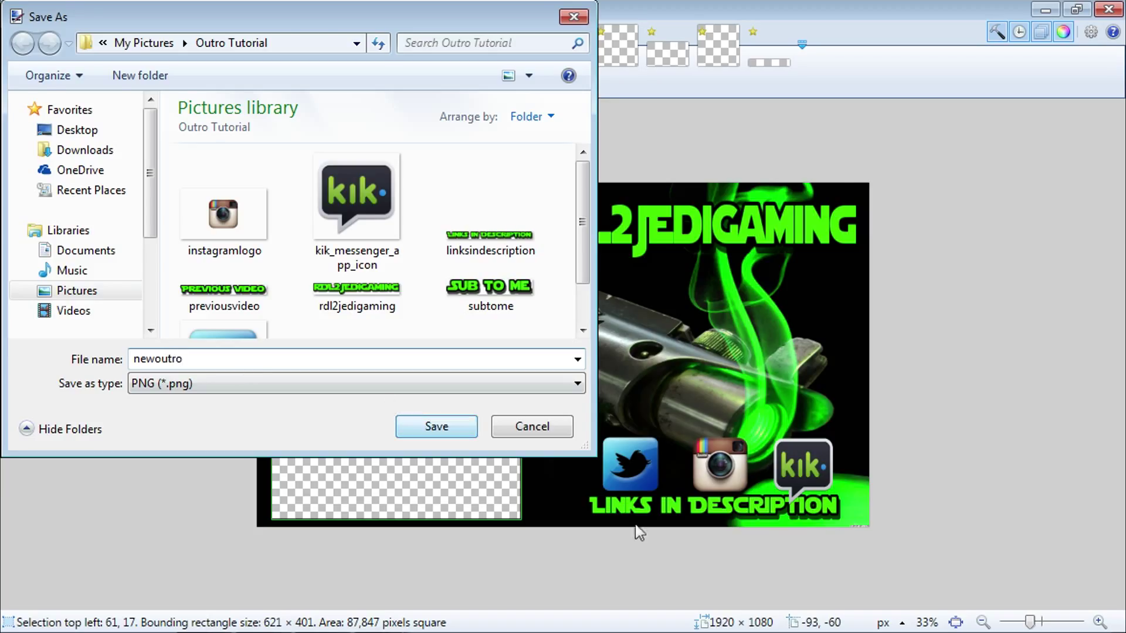
{"action": "left_click", "coordinate": [459, 426]}
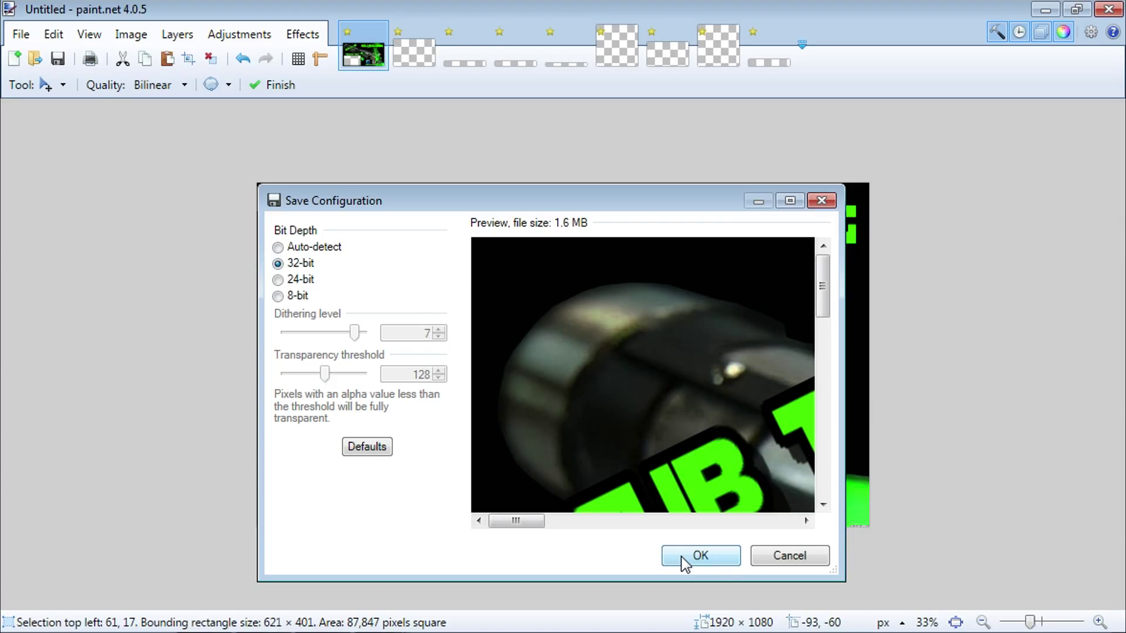
{"action": "left_click", "coordinate": [701, 556]}
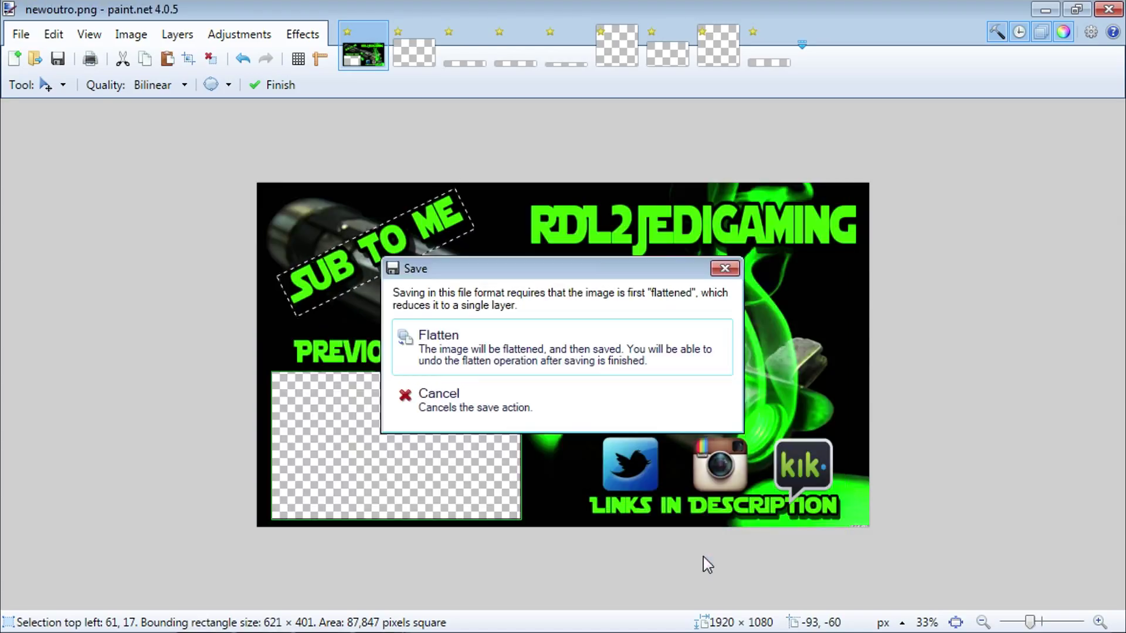
{"action": "left_click", "coordinate": [509, 359]}
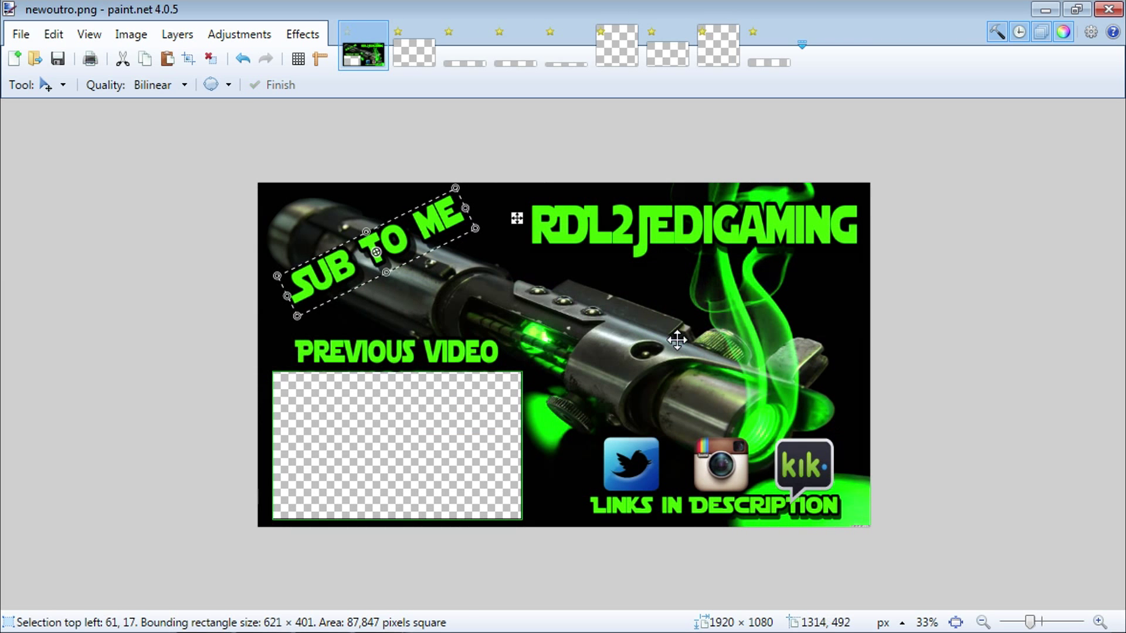
{"action": "left_click", "coordinate": [1045, 9]}
{"action": "left_click", "coordinate": [322, 619]}
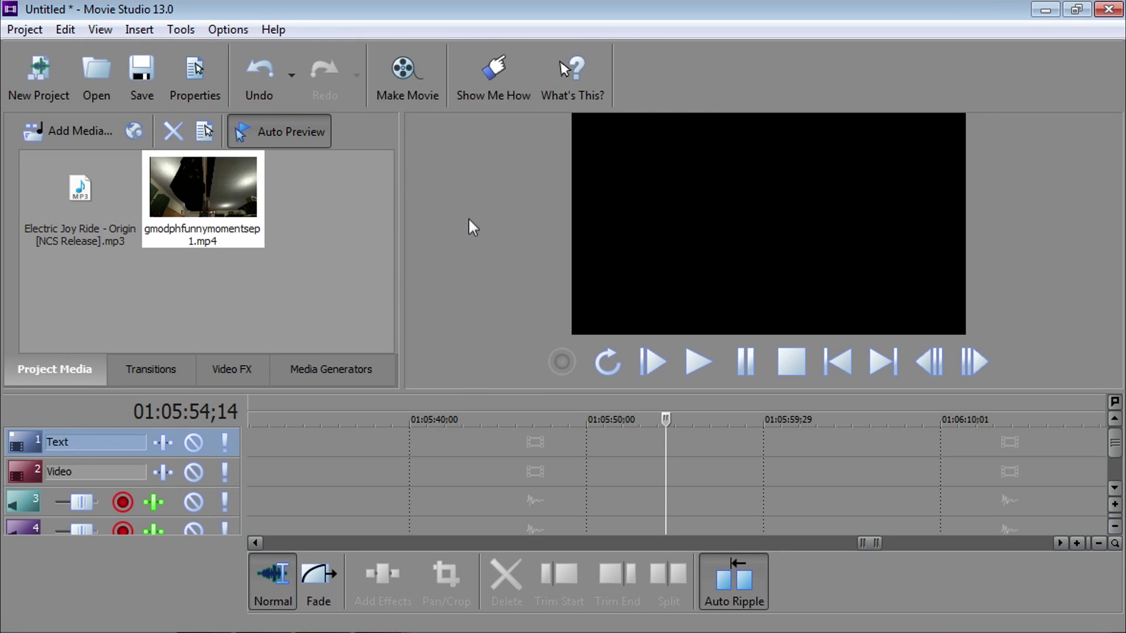
{"action": "left_click", "coordinate": [69, 131]}
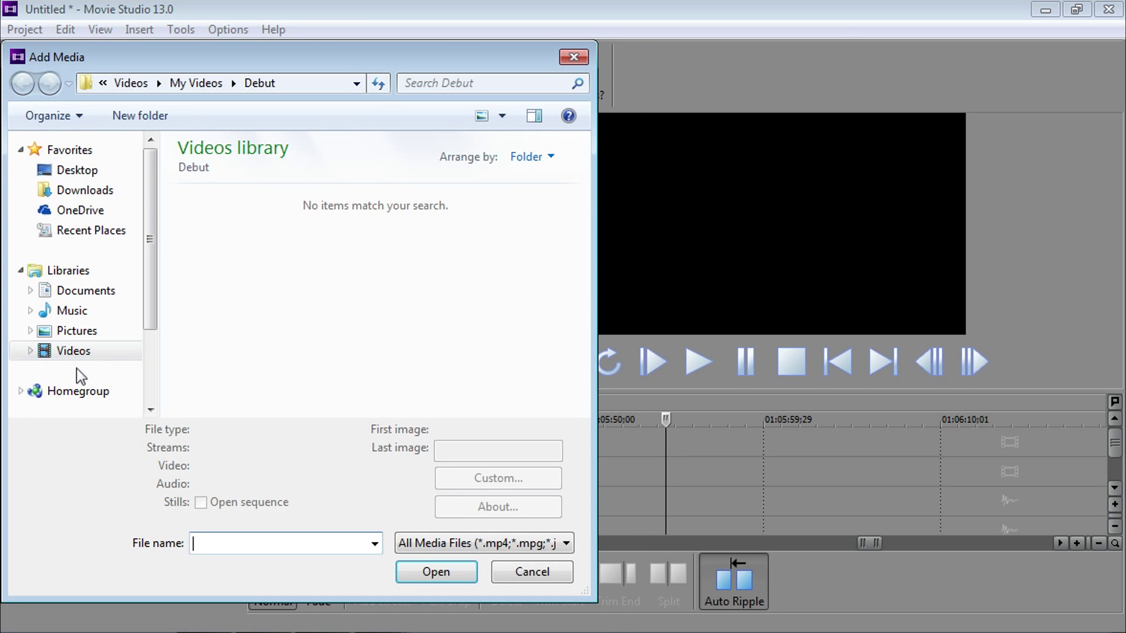
{"action": "left_click", "coordinate": [79, 354]}
{"action": "left_click_drag", "start_coordinate": [584, 276], "coordinate": [584, 399]}
{"action": "left_click", "coordinate": [359, 352]}
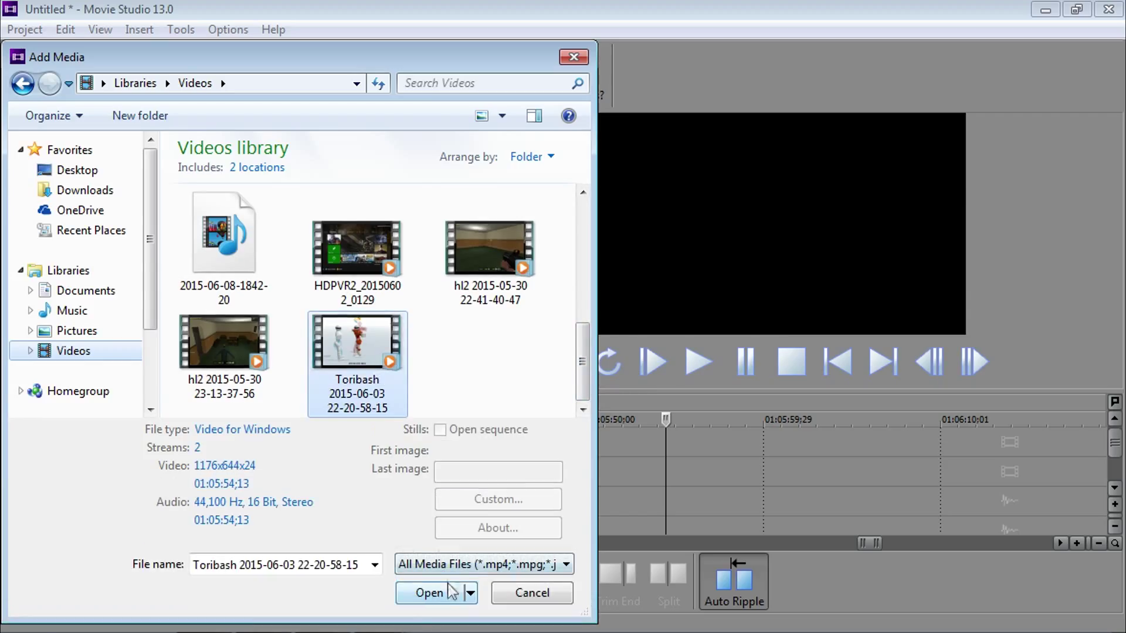
{"action": "left_click", "coordinate": [450, 591]}
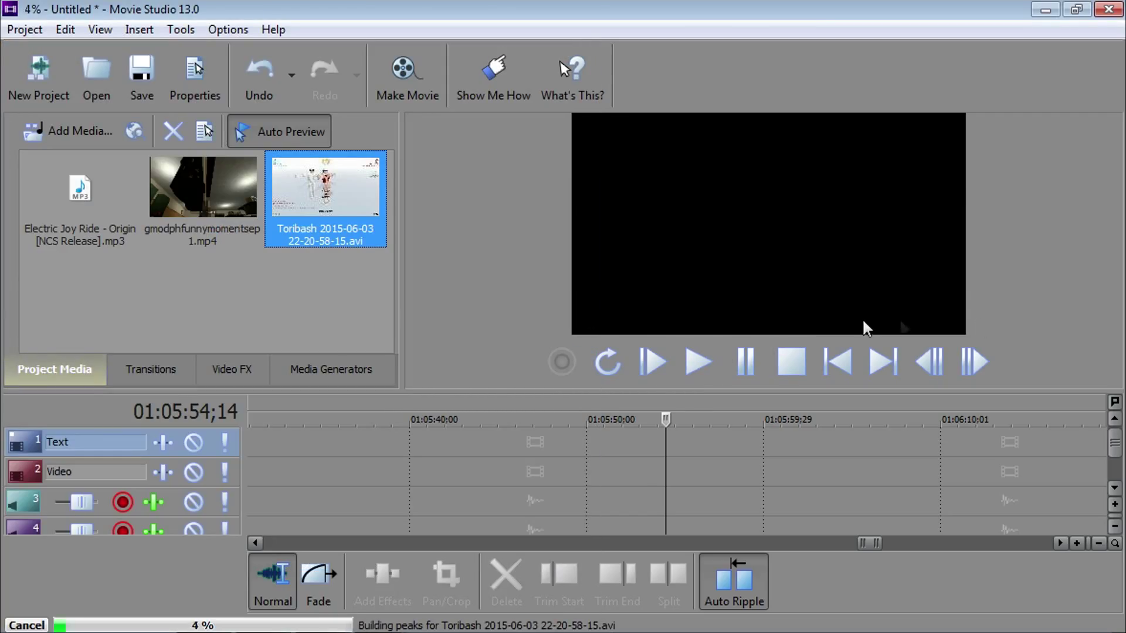
- Place the Toribash clip with its audio at the very start of the timeline on the Video track
{"action": "scroll", "coordinate": [993, 470], "scroll_direction": "down", "scroll_amount": 4}
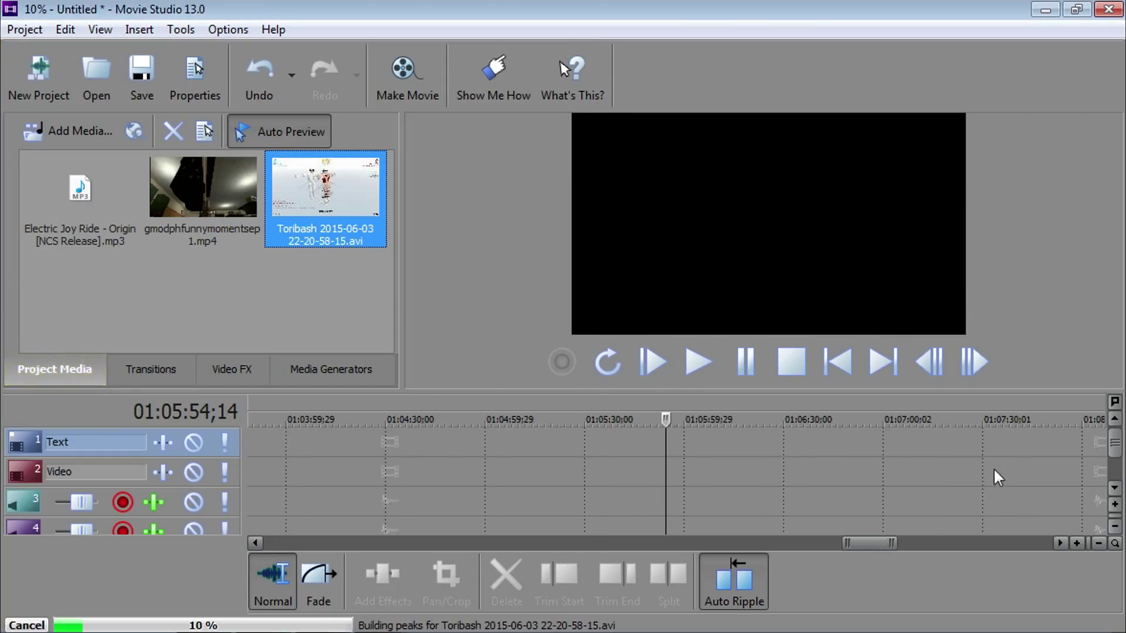
{"action": "scroll", "coordinate": [989, 467], "scroll_direction": "down", "scroll_amount": 3}
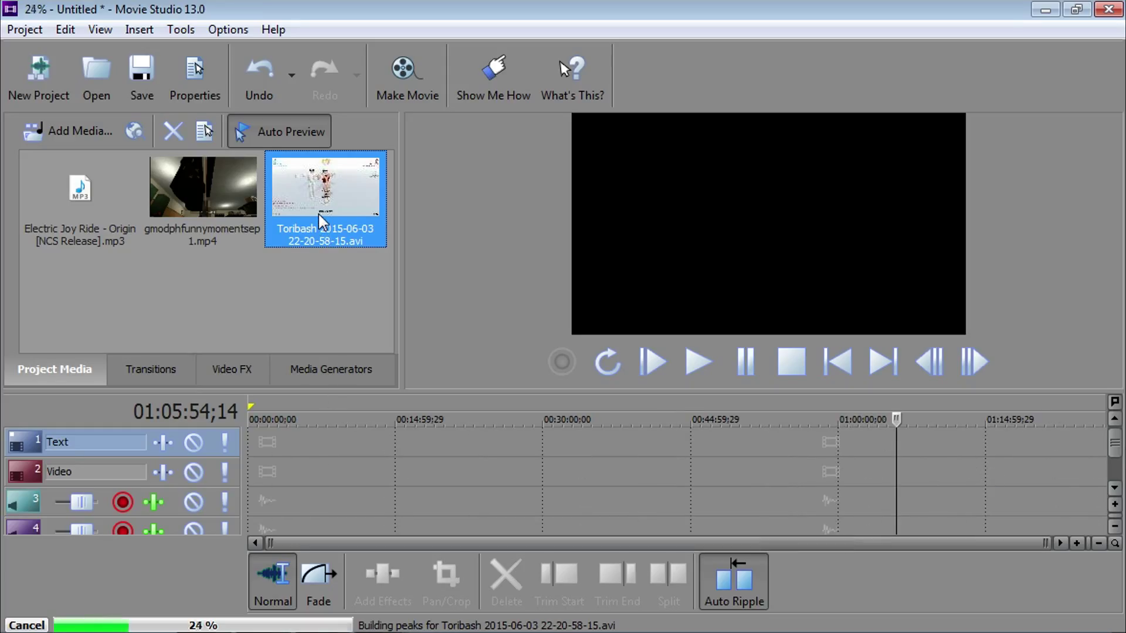
{"action": "mouse_move", "coordinate": [312, 209]}
{"action": "left_mouse_down"}
{"action": "mouse_move", "coordinate": [308, 381]}
{"action": "mouse_move", "coordinate": [255, 497]}
{"action": "left_mouse_up"}
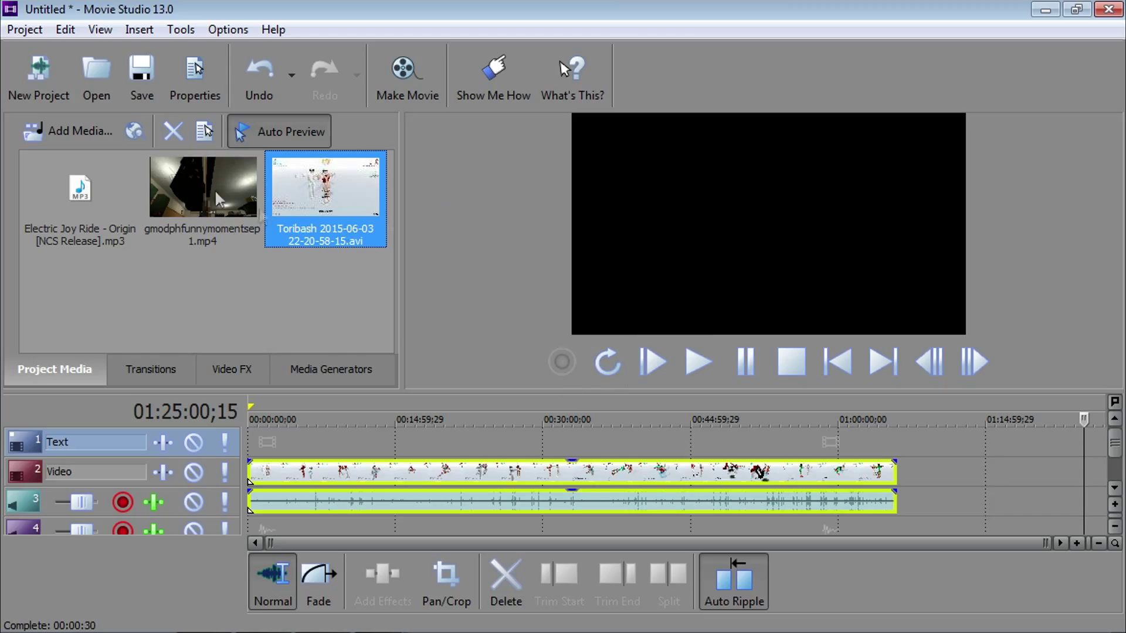
{"action": "left_click", "coordinate": [82, 132]}
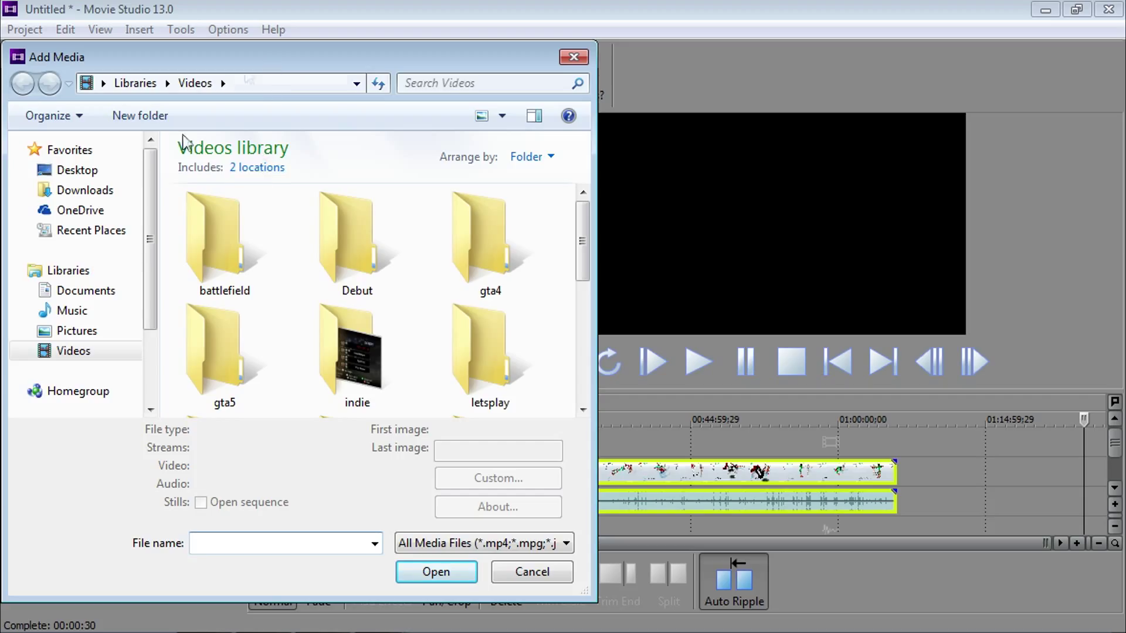
{"action": "left_click", "coordinate": [104, 338]}
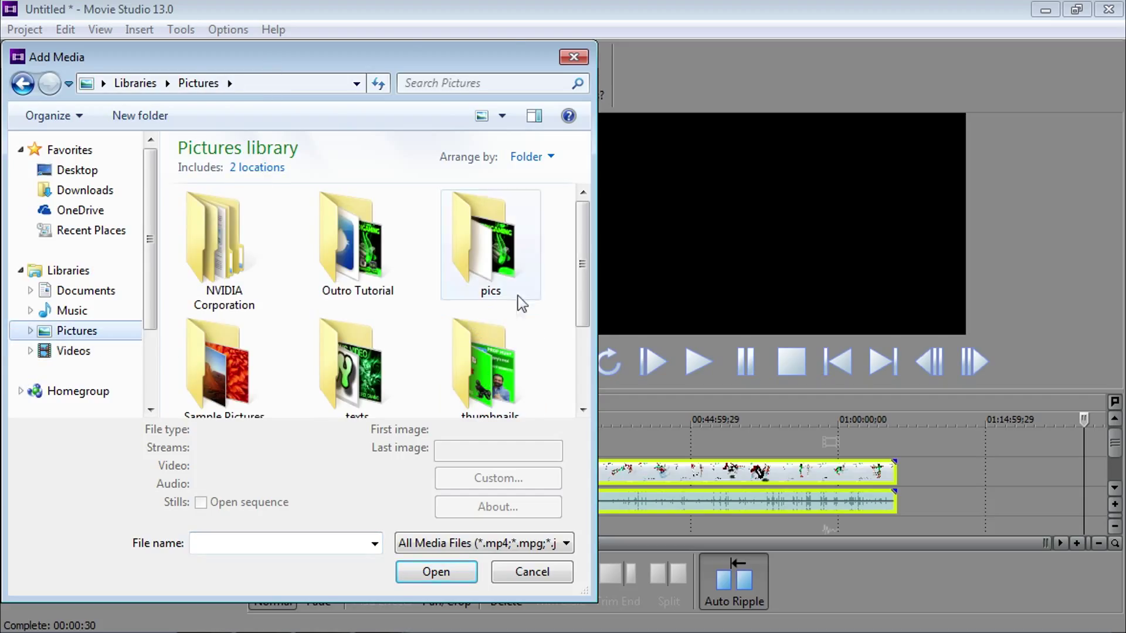
{"action": "left_click", "coordinate": [574, 57]}
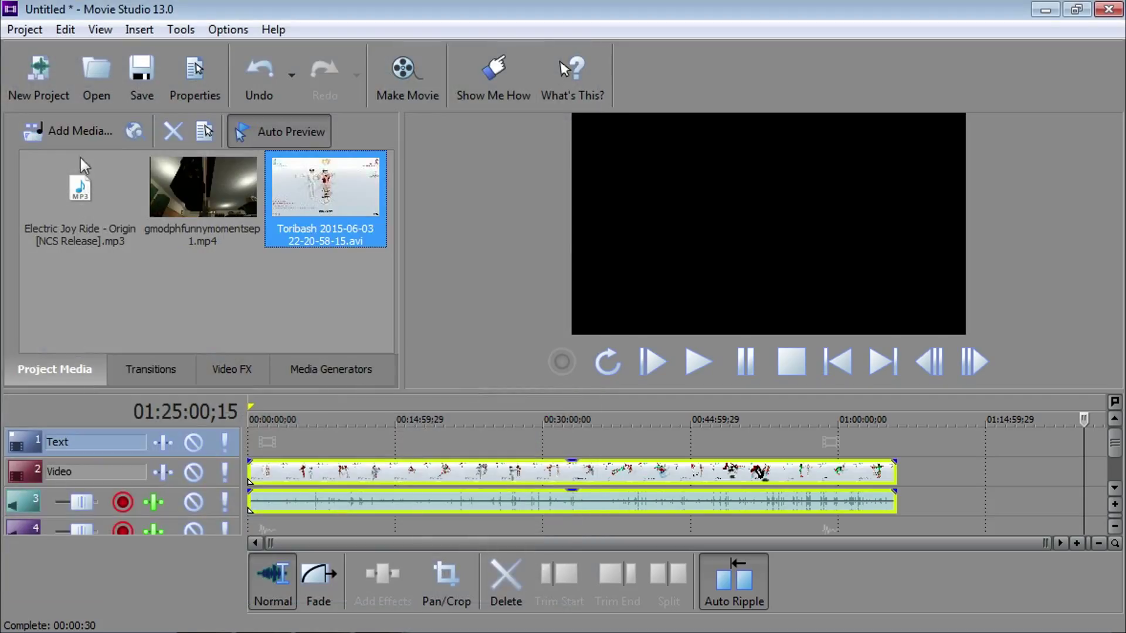
- Import the newoutro image from the Outro Tutorial folder in the Pictures library into the project media
{"action": "left_click", "coordinate": [75, 127]}
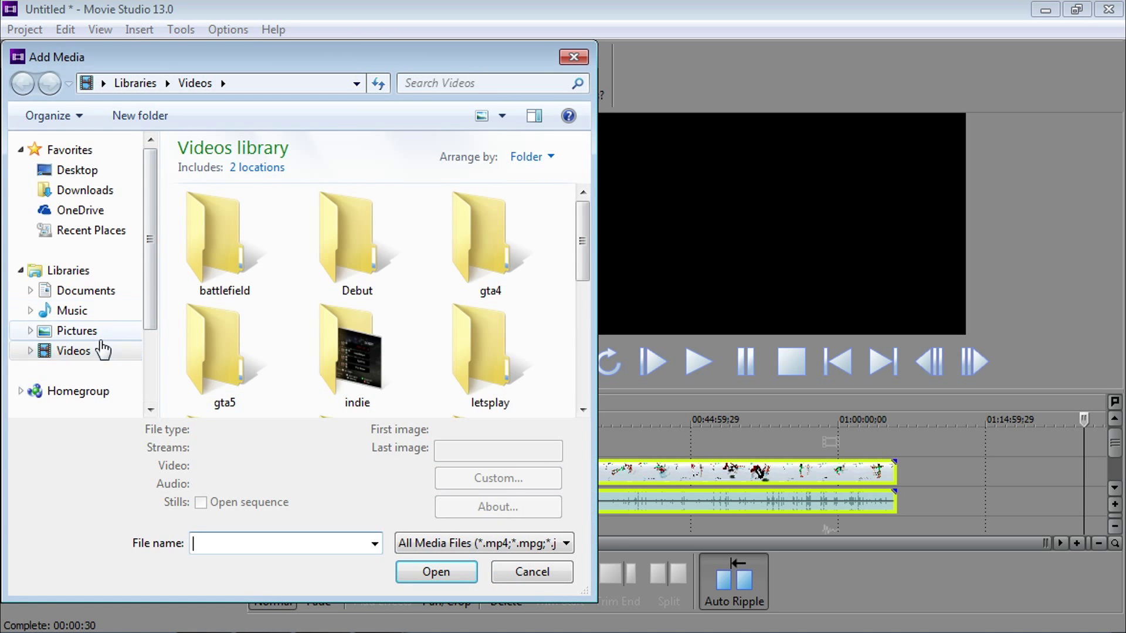
{"action": "left_click", "coordinate": [103, 337]}
{"action": "left_click", "coordinate": [369, 264]}
{"action": "double_click", "coordinate": [369, 263]}
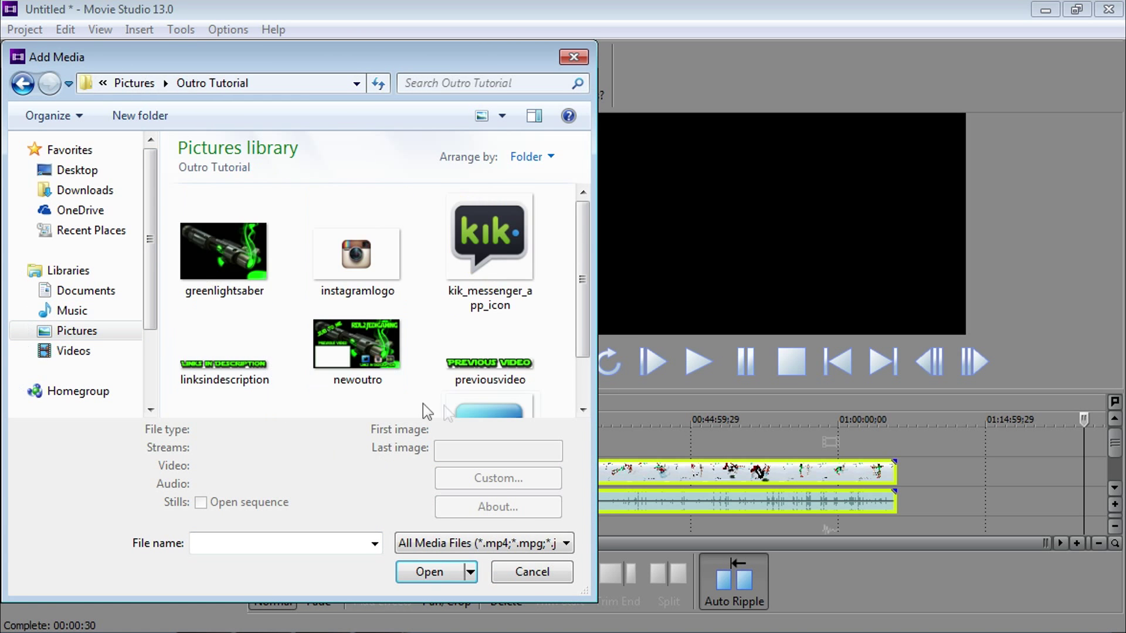
{"action": "double_click", "coordinate": [359, 359]}
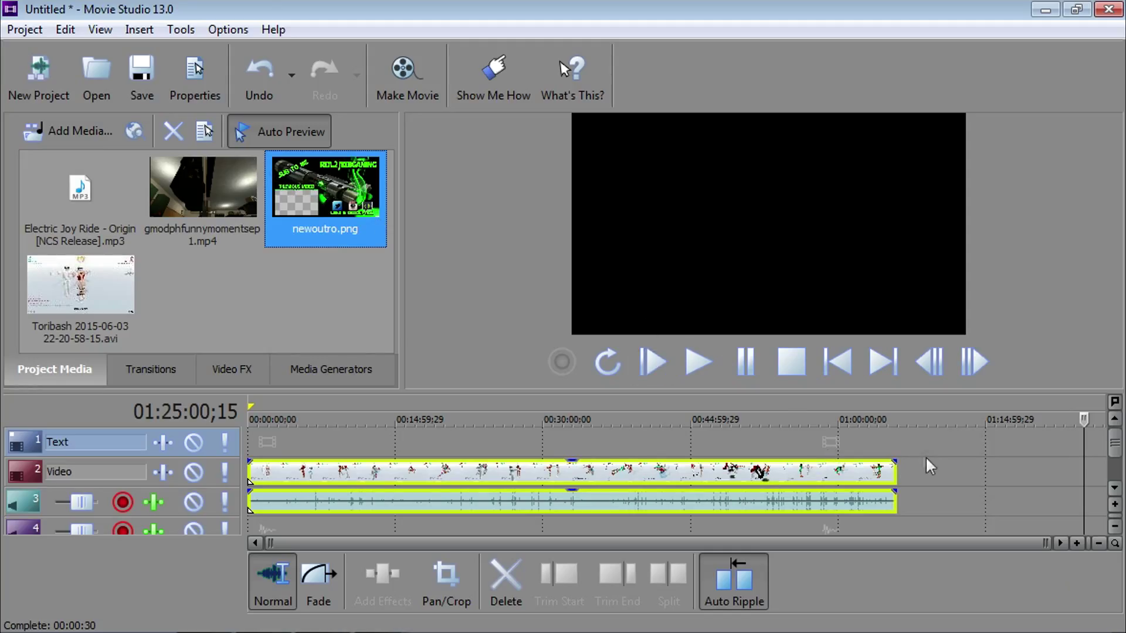
- Place newoutro.png on the Text track so that it starts exactly where the Toribash clip ends
{"action": "left_click", "coordinate": [894, 427]}
{"action": "scroll", "coordinate": [902, 469], "scroll_direction": "up", "scroll_amount": 10}
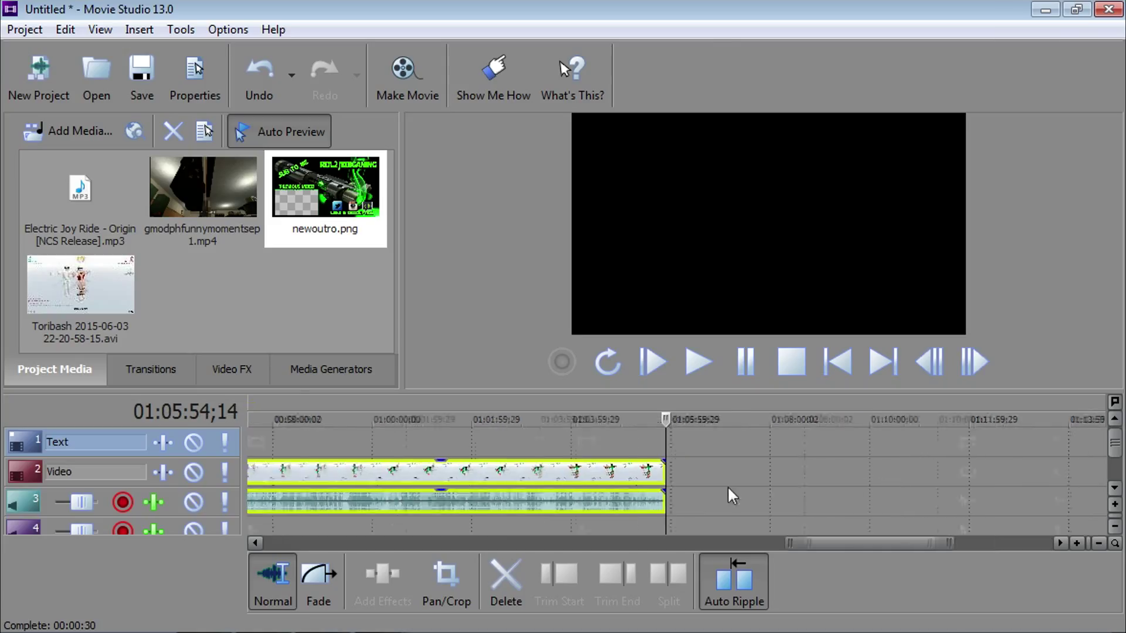
{"action": "scroll", "coordinate": [717, 505], "scroll_direction": "up", "scroll_amount": 4}
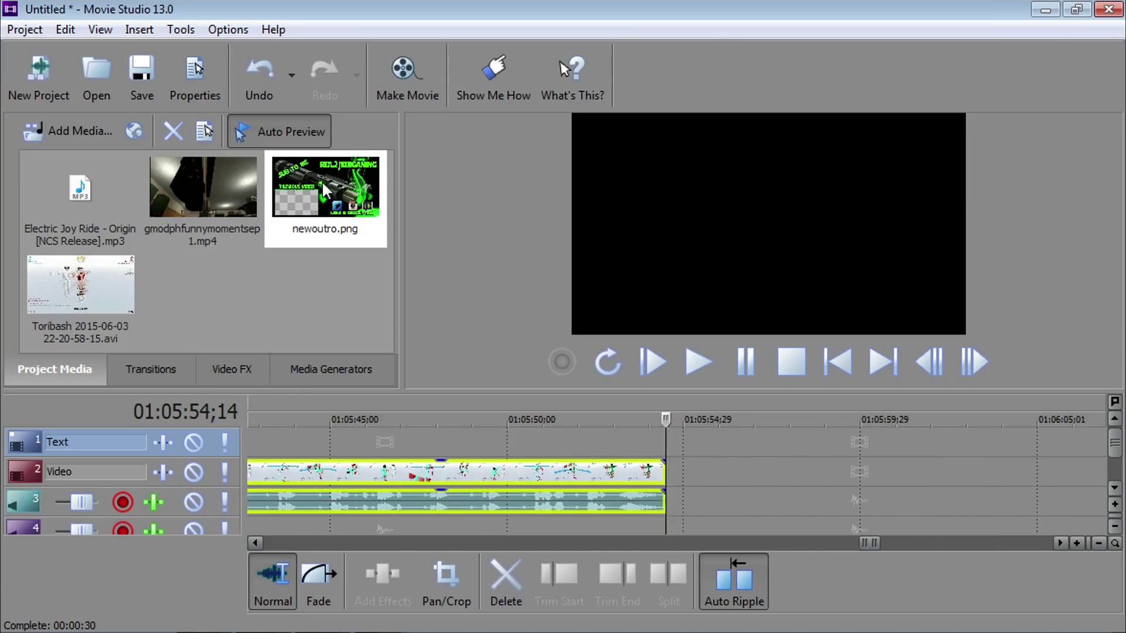
{"action": "left_click_drag", "start_coordinate": [321, 180], "coordinate": [673, 445]}
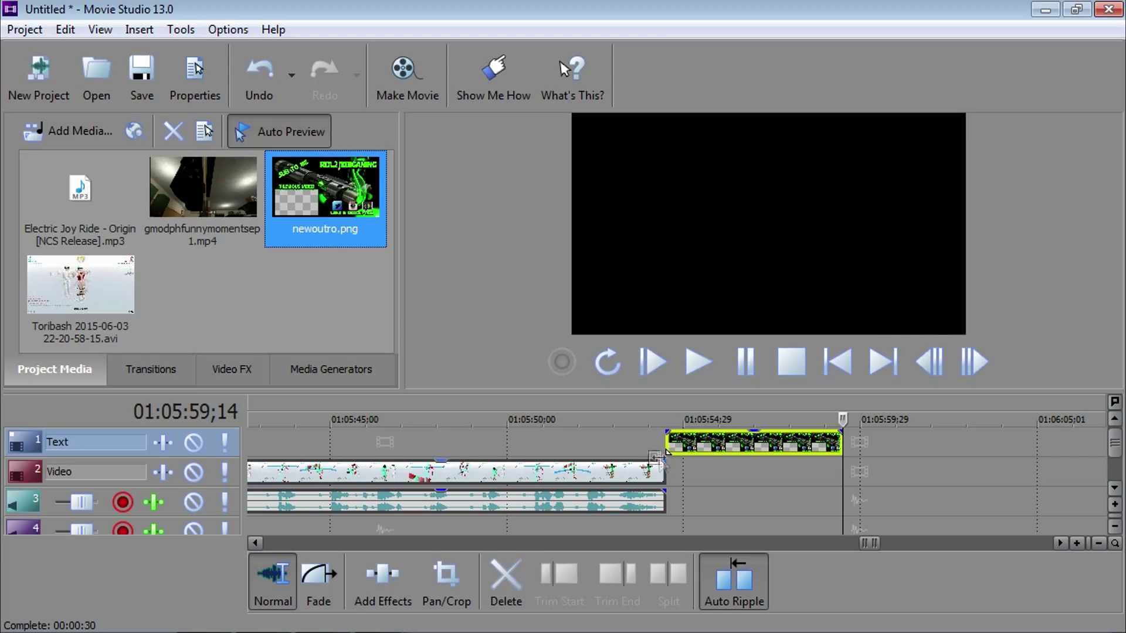
- Play the outro image from its start on the timeline to preview it, and pause before its end
{"action": "left_click", "coordinate": [666, 418]}
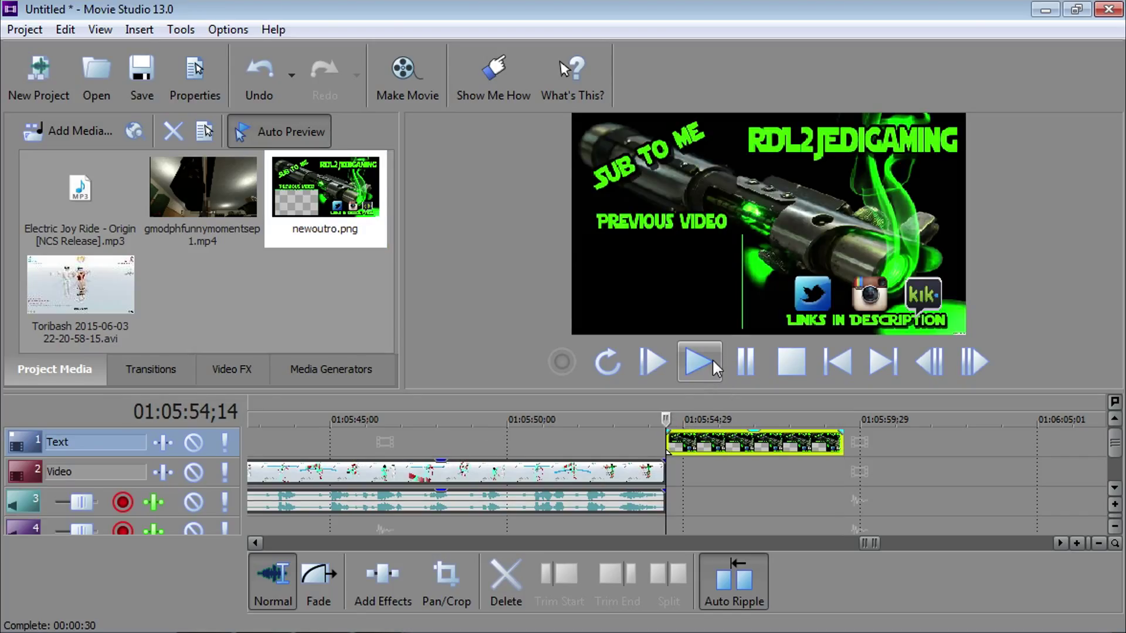
{"action": "left_click", "coordinate": [710, 359]}
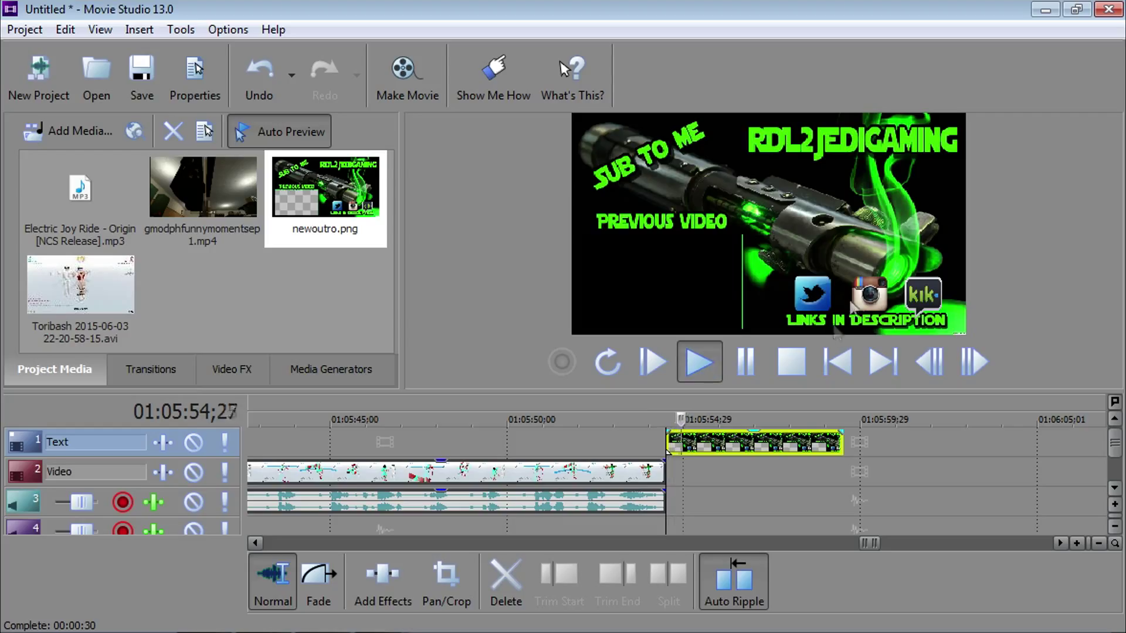
{"action": "left_click", "coordinate": [754, 377]}
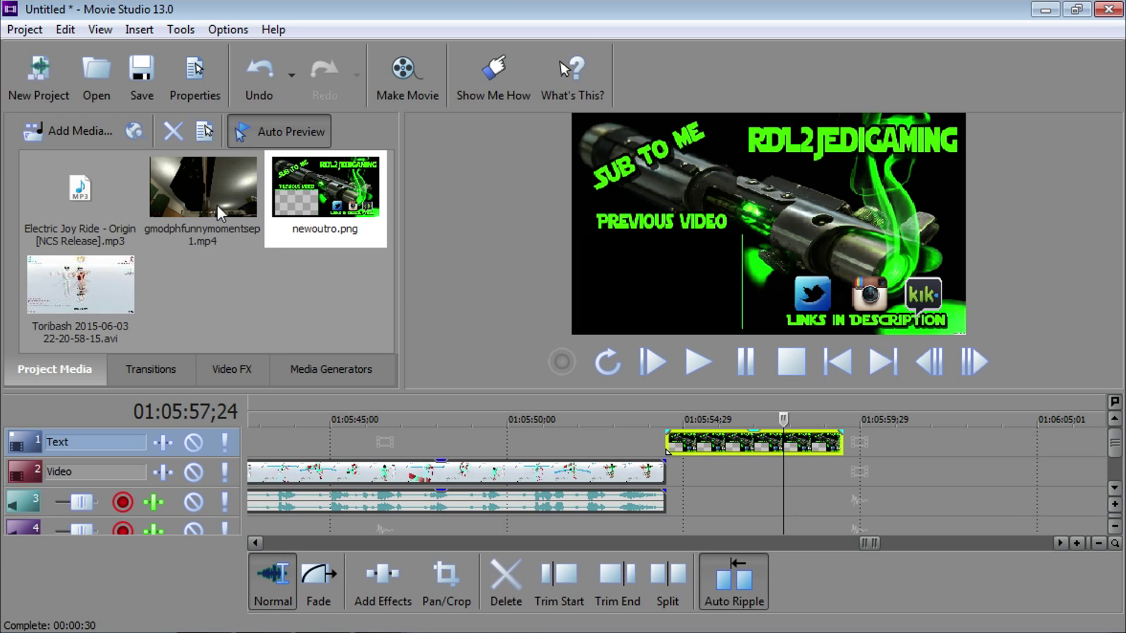
- Place the gmodphfunnymomentsep1 clip on the Video track directly after the Toribash clip, underneath the outro image
{"action": "left_click_drag", "start_coordinate": [203, 189], "coordinate": [672, 485]}
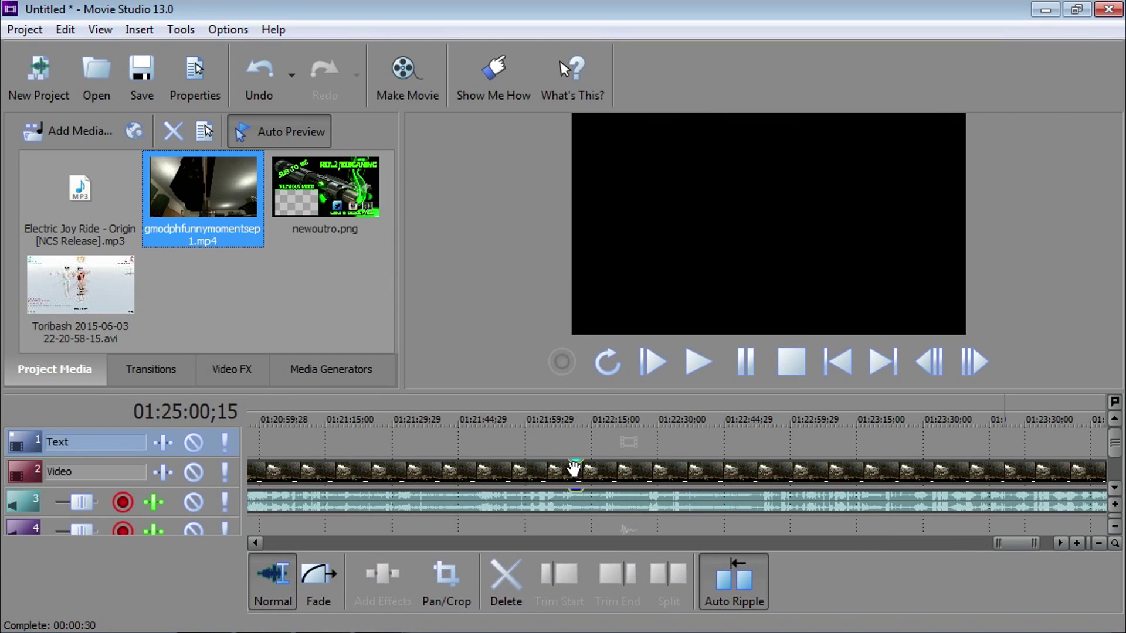
{"action": "left_click", "coordinate": [573, 469]}
{"action": "scroll", "coordinate": [711, 503], "scroll_direction": "down", "scroll_amount": 5}
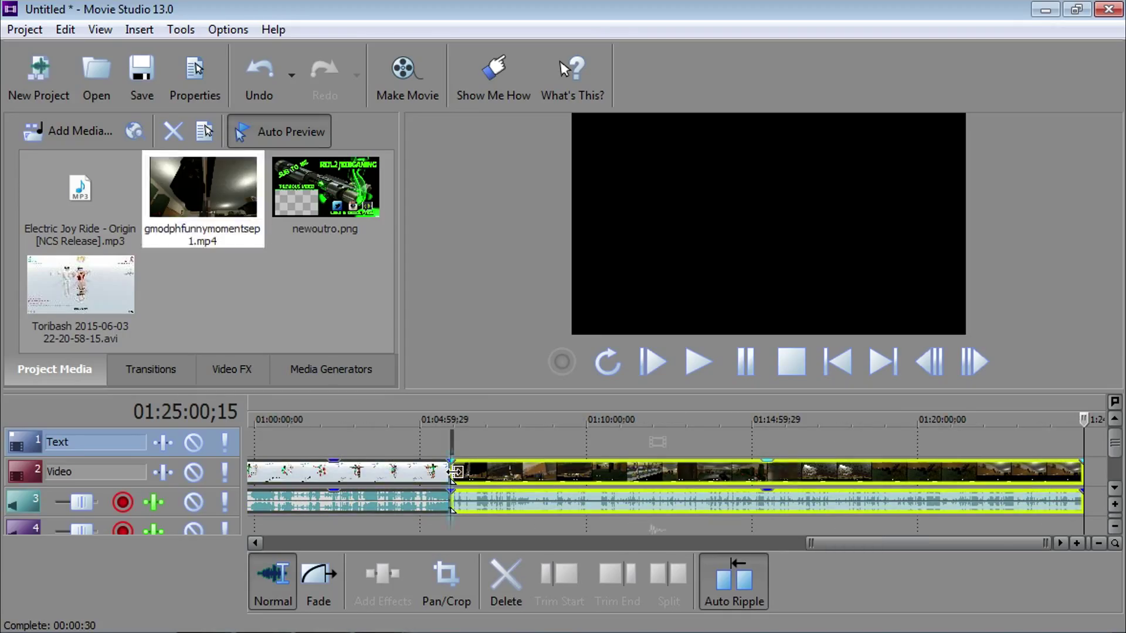
- Trim the end of the gmodphfunnymomentsep1 clip so that it finishes together with the outro image above it
{"action": "left_click_drag", "start_coordinate": [455, 472], "coordinate": [979, 471]}
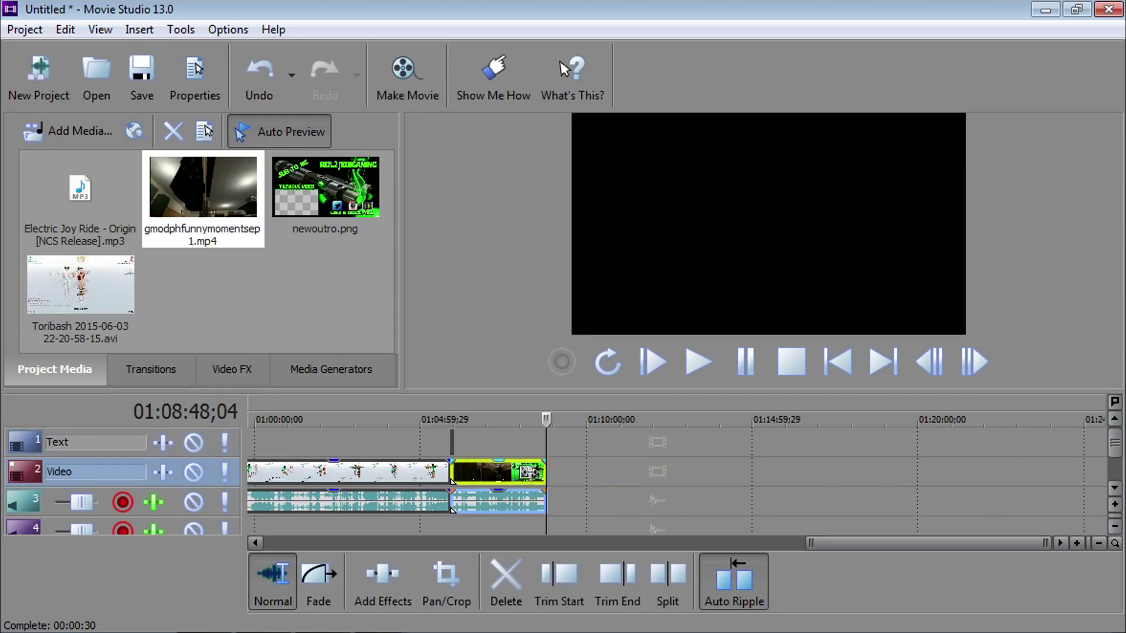
{"action": "scroll", "coordinate": [524, 475], "scroll_direction": "up", "scroll_amount": 3}
{"action": "scroll", "coordinate": [671, 510], "scroll_direction": "up", "scroll_amount": 2}
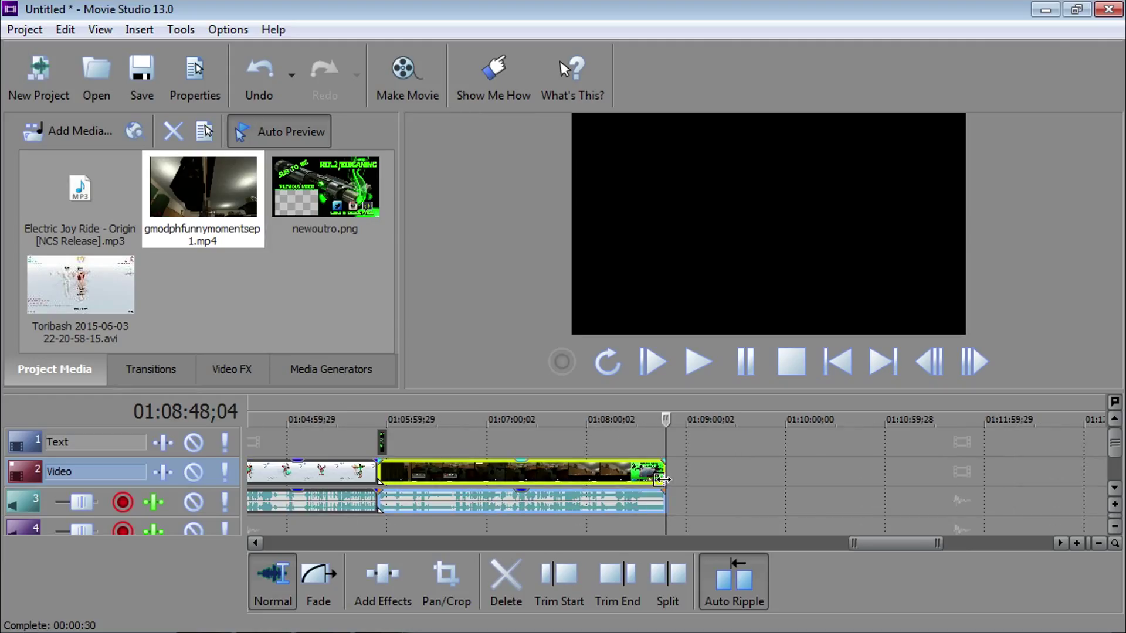
{"action": "left_click_drag", "start_coordinate": [665, 472], "coordinate": [384, 485]}
{"action": "left_click", "coordinate": [547, 490]}
- Play the outro section from its start to preview the gameplay clip through the image's transparent opening
{"action": "left_click", "coordinate": [374, 413]}
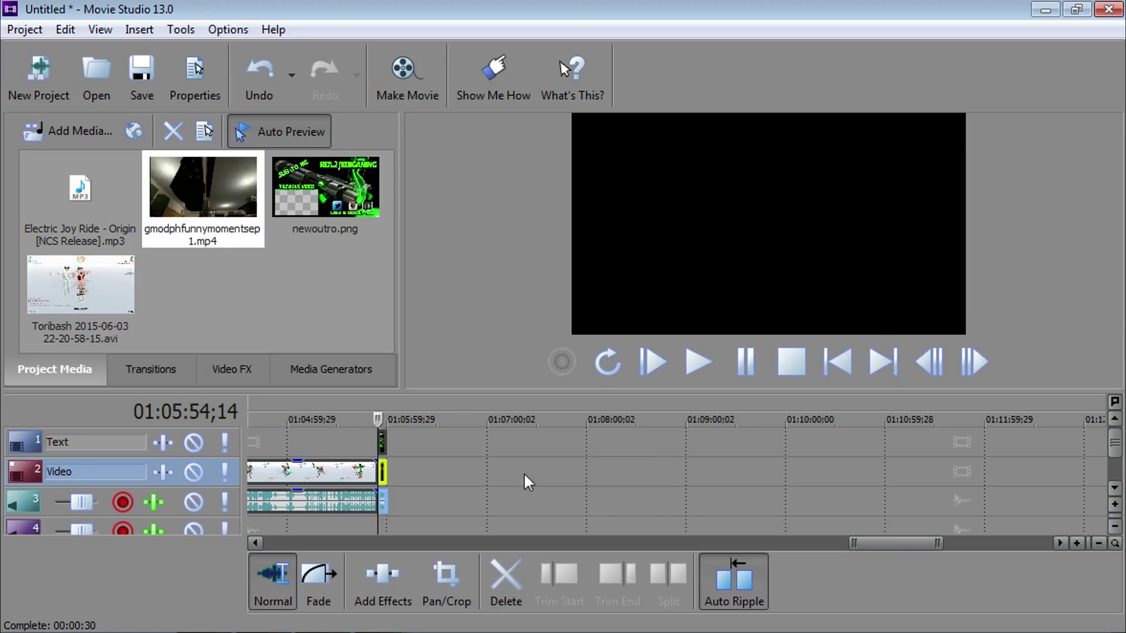
{"action": "scroll", "coordinate": [523, 473], "scroll_direction": "up", "scroll_amount": 5}
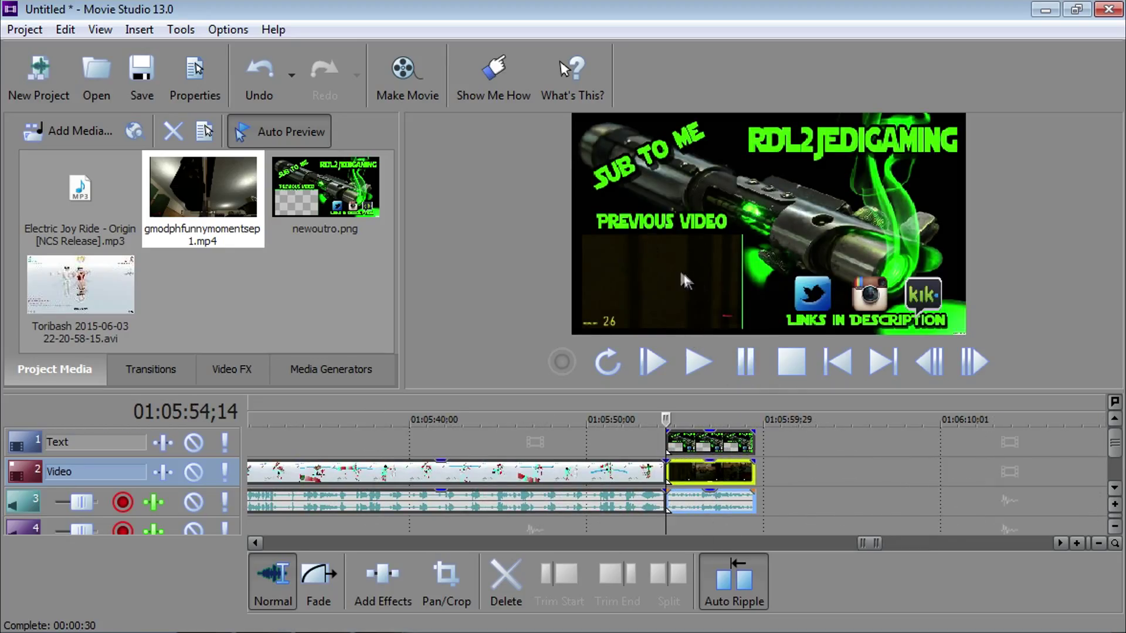
{"action": "left_click", "coordinate": [701, 361]}
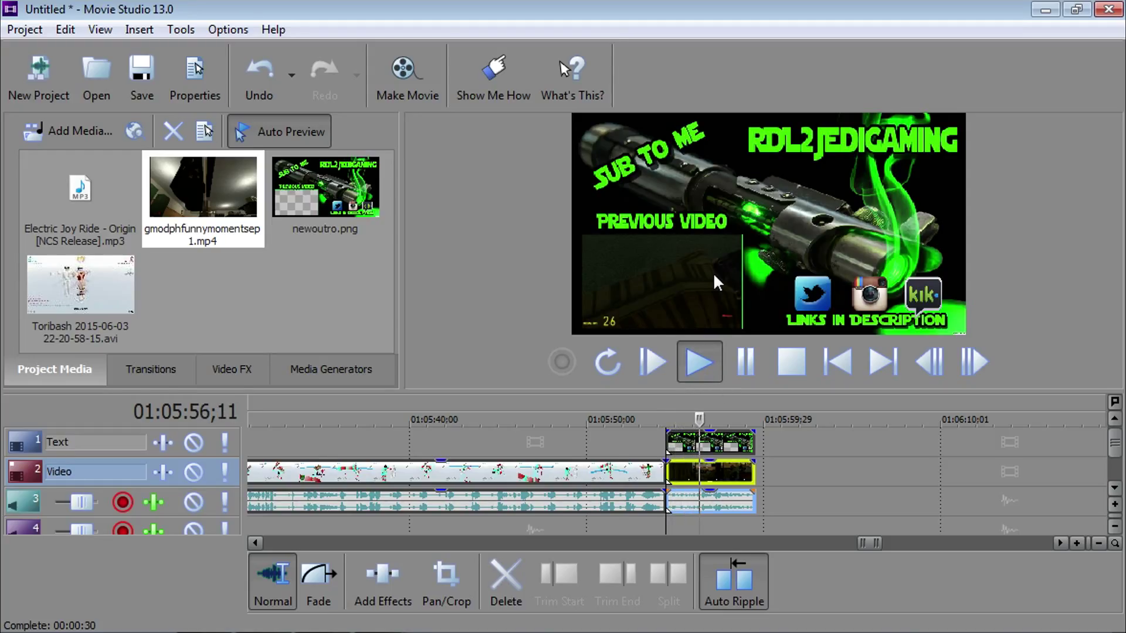
{"action": "key", "text": "space"}
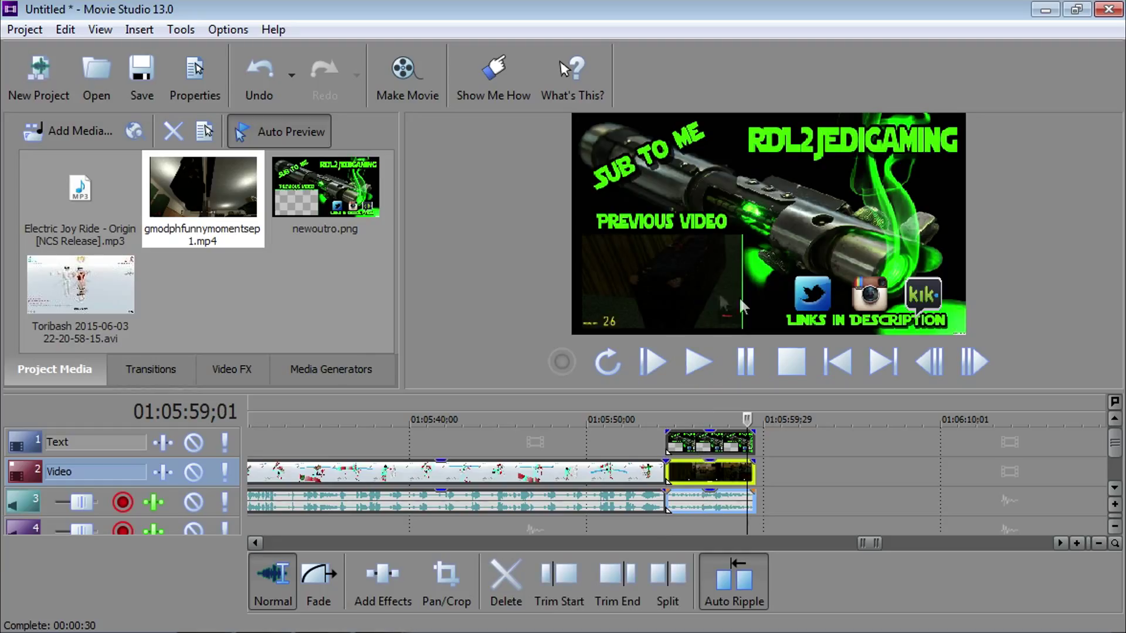
- Silence the gmodphfunnymomentsep1 clip under the outro by lowering its audio gain to -Inf. dB
{"action": "left_click", "coordinate": [724, 443]}
{"action": "mouse_move", "coordinate": [724, 444]}
{"action": "left_mouse_down"}
{"action": "mouse_move", "coordinate": [843, 459]}
{"action": "mouse_move", "coordinate": [729, 449]}
{"action": "left_mouse_up"}
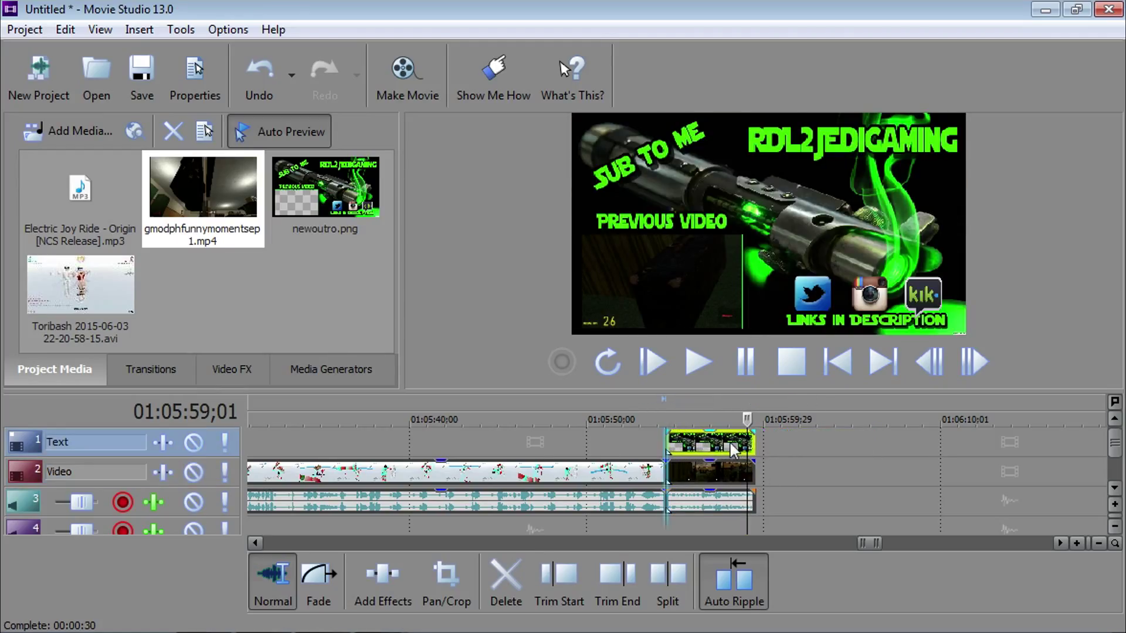
{"action": "left_click", "coordinate": [713, 498]}
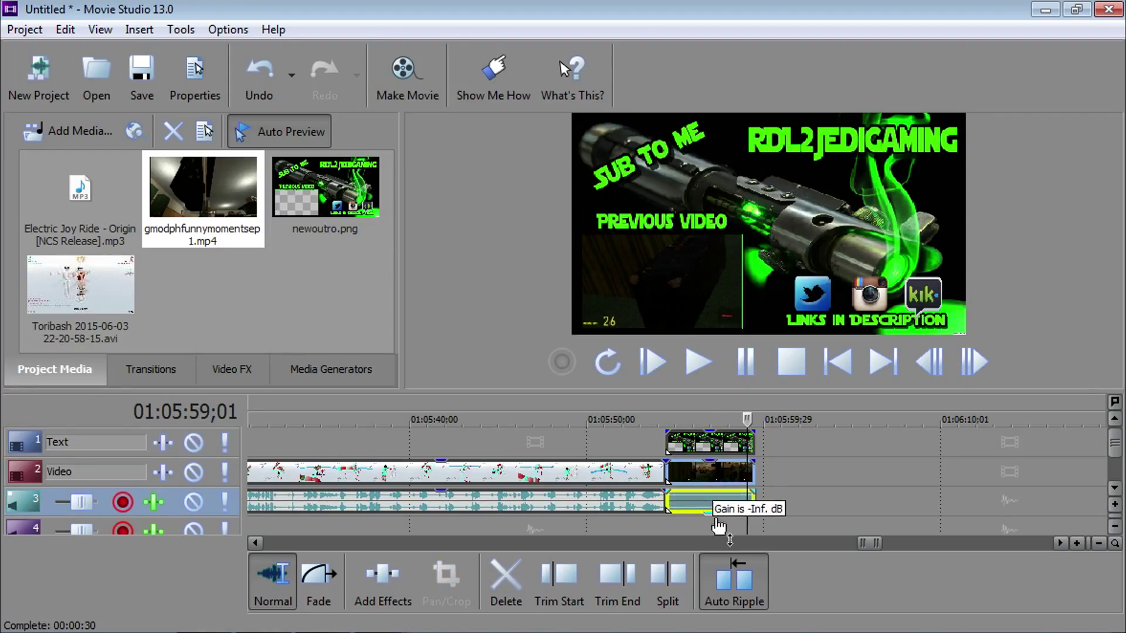
- Shrink the gmodphfunnymomentsep1 clip into the PREVIOUS VIDEO opening with a Pan/Crop frame about 5,713 × 3,214, centred at about 2,495, -236
{"action": "left_click", "coordinate": [711, 476]}
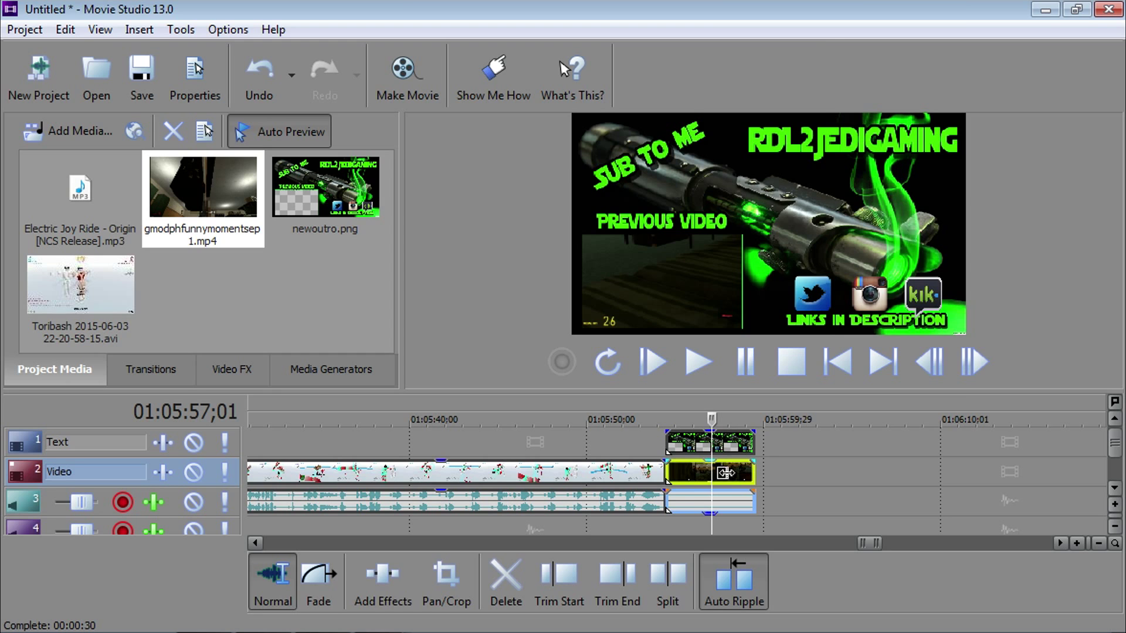
{"action": "right_click", "coordinate": [727, 479]}
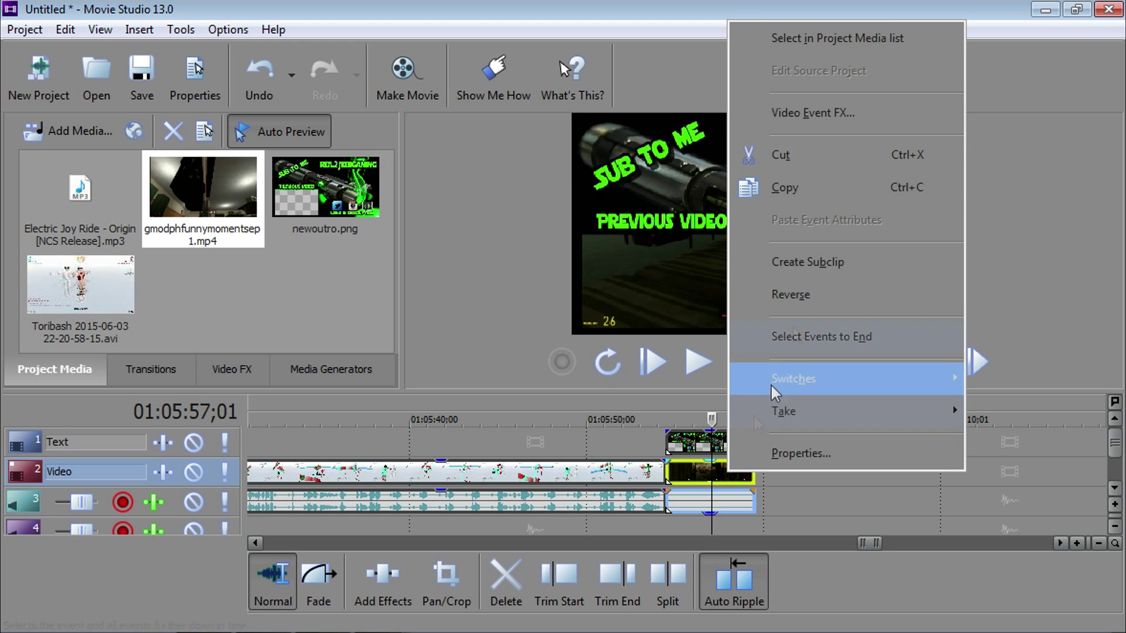
{"action": "left_click", "coordinate": [796, 126]}
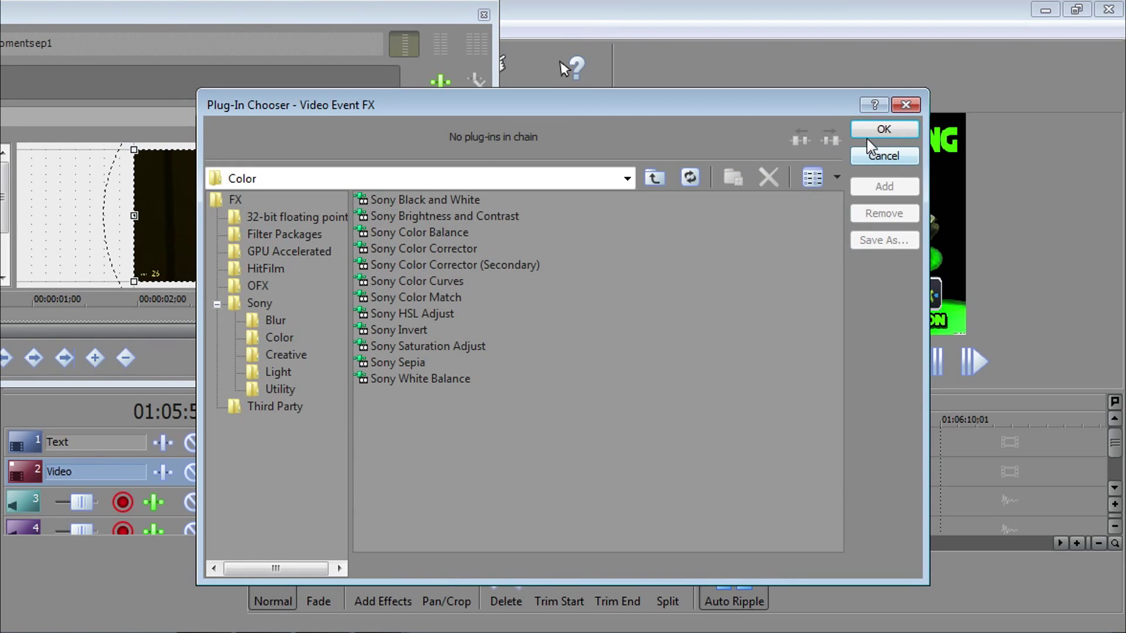
{"action": "left_click", "coordinate": [905, 105]}
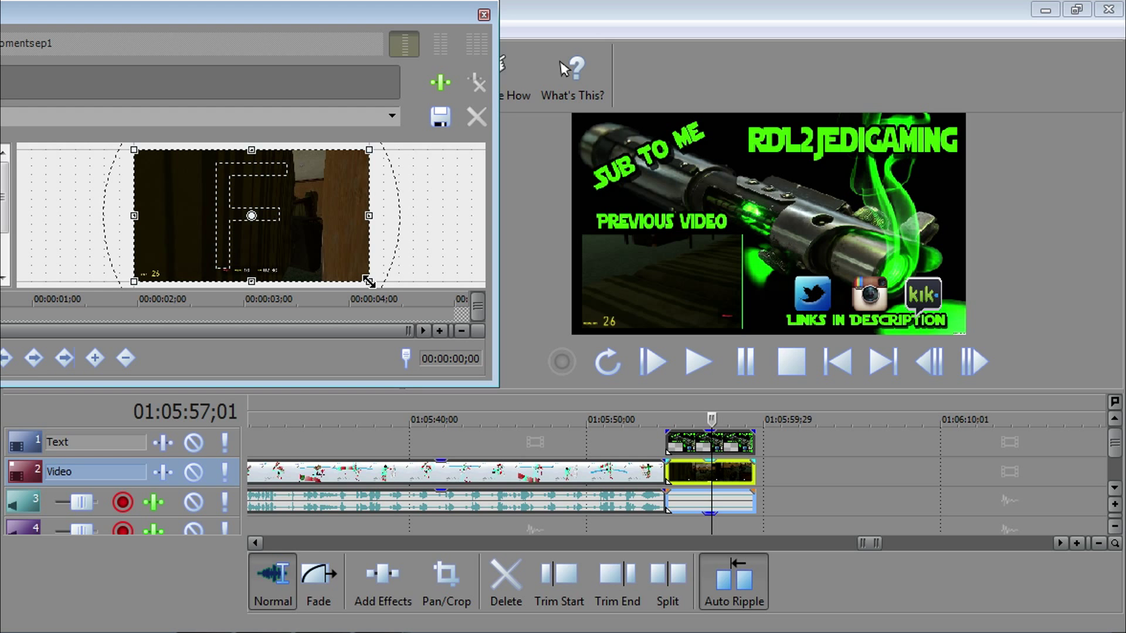
{"action": "left_click_drag", "start_coordinate": [368, 283], "coordinate": [432, 322]}
{"action": "scroll", "coordinate": [420, 208], "scroll_direction": "down", "scroll_amount": 5}
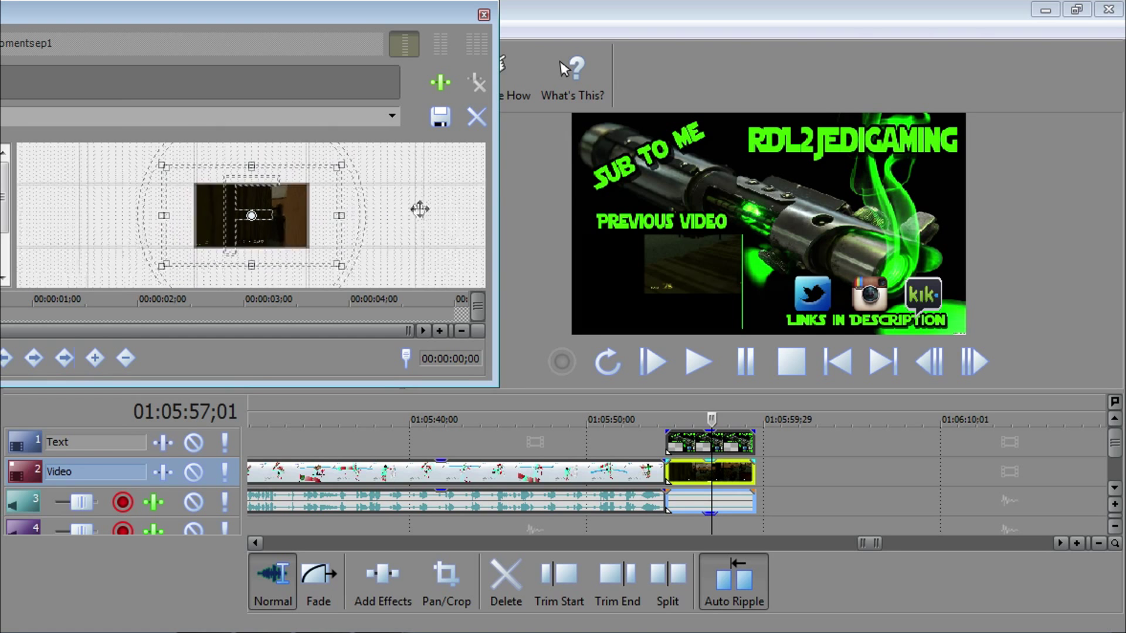
{"action": "left_click_drag", "start_coordinate": [336, 266], "coordinate": [410, 307]}
{"action": "left_click_drag", "start_coordinate": [326, 229], "coordinate": [430, 171]}
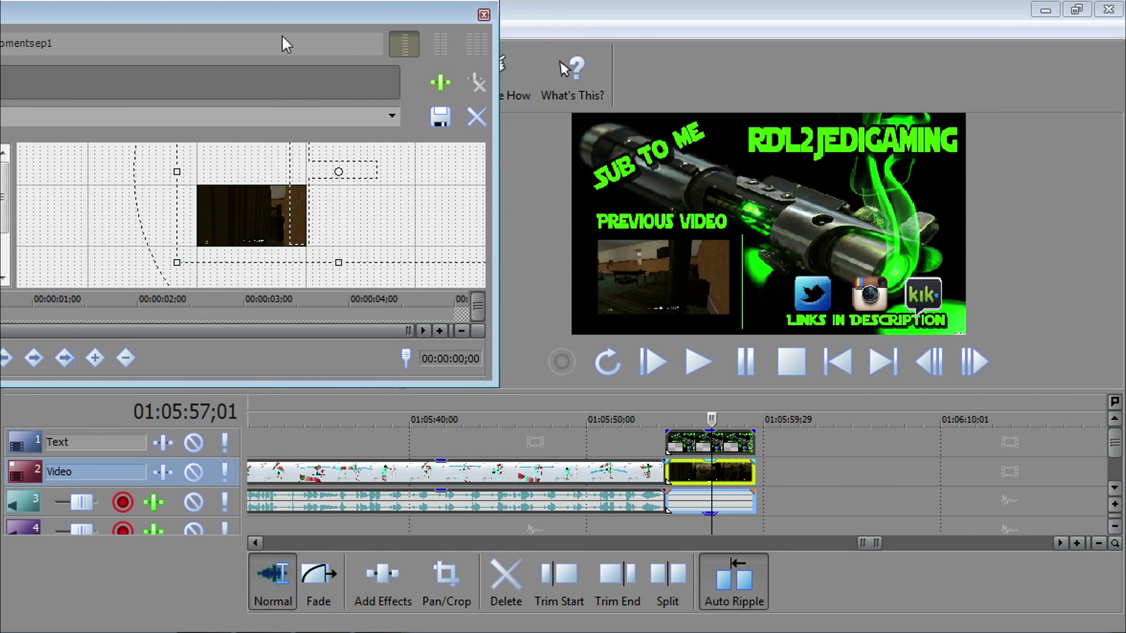
- Slightly enlarge the clip's Pan/Crop frame to fine-tune its fit in the PREVIOUS VIDEO opening, and close the Video Event FX window
{"action": "left_click_drag", "start_coordinate": [283, 19], "coordinate": [452, 17]}
{"action": "left_click_drag", "start_coordinate": [269, 32], "coordinate": [618, 26]}
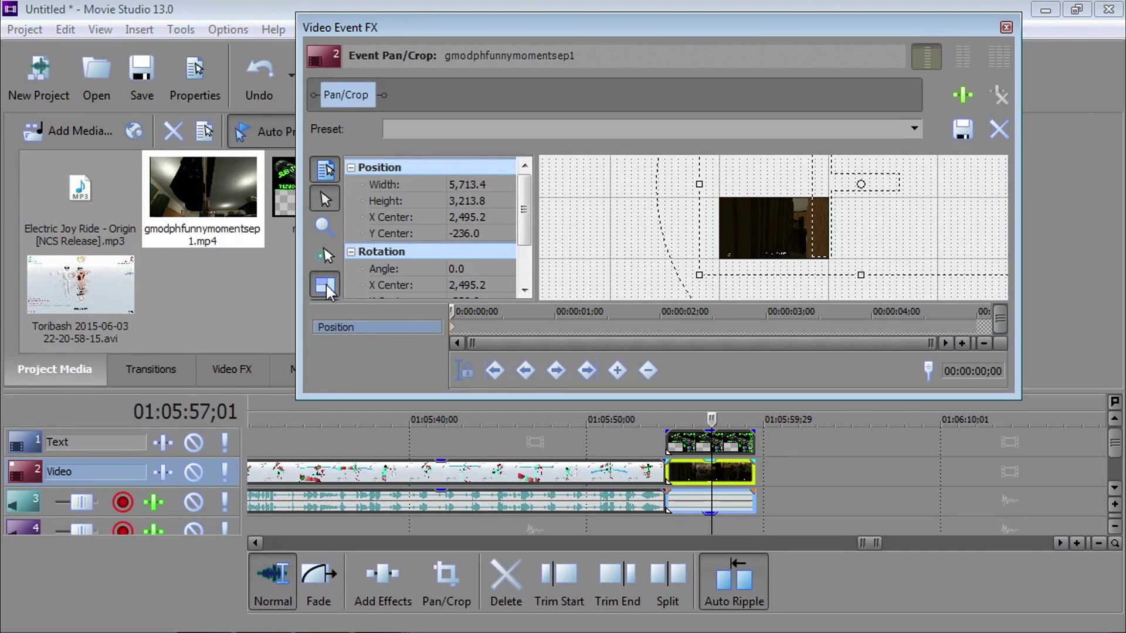
{"action": "left_click_drag", "start_coordinate": [677, 30], "coordinate": [151, 61]}
{"action": "left_click_drag", "start_coordinate": [357, 326], "coordinate": [386, 235]}
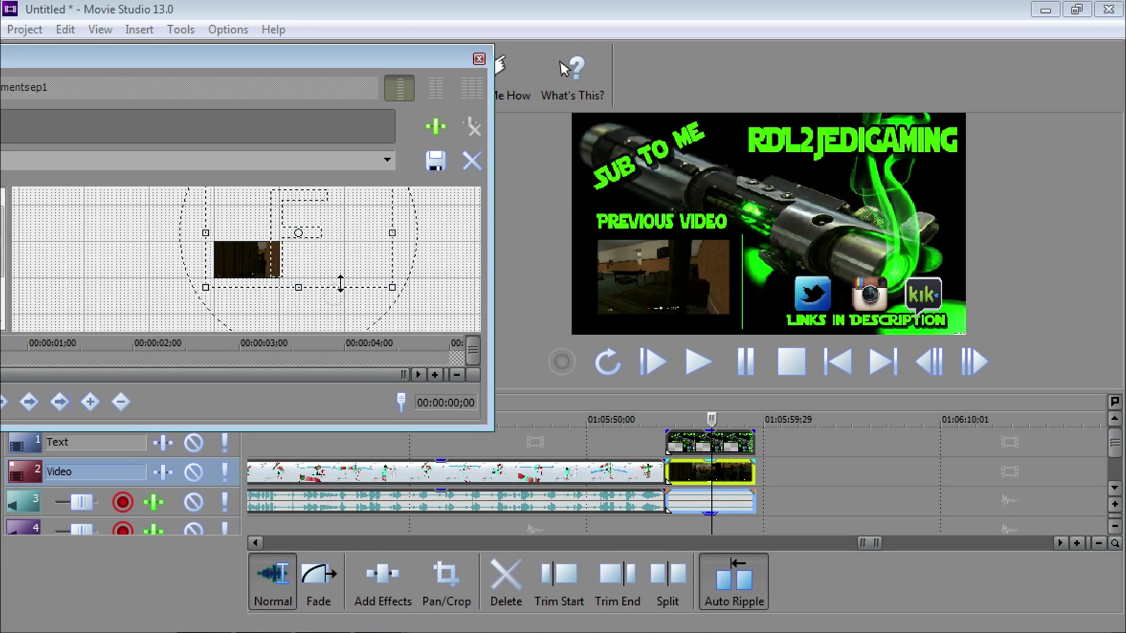
{"action": "mouse_move", "coordinate": [394, 286]}
{"action": "left_mouse_down"}
{"action": "mouse_move", "coordinate": [382, 269]}
{"action": "mouse_move", "coordinate": [392, 275]}
{"action": "mouse_move", "coordinate": [387, 293]}
{"action": "mouse_move", "coordinate": [394, 262]}
{"action": "mouse_move", "coordinate": [393, 288]}
{"action": "left_mouse_up"}
{"action": "left_click", "coordinate": [479, 59]}
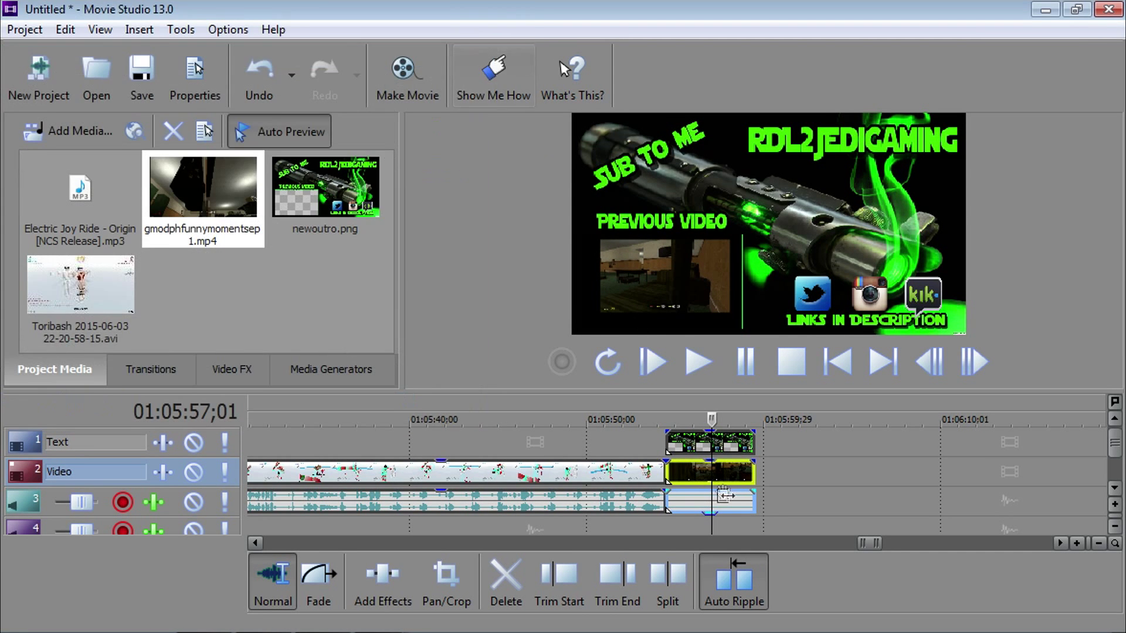
{"action": "right_click", "coordinate": [723, 477]}
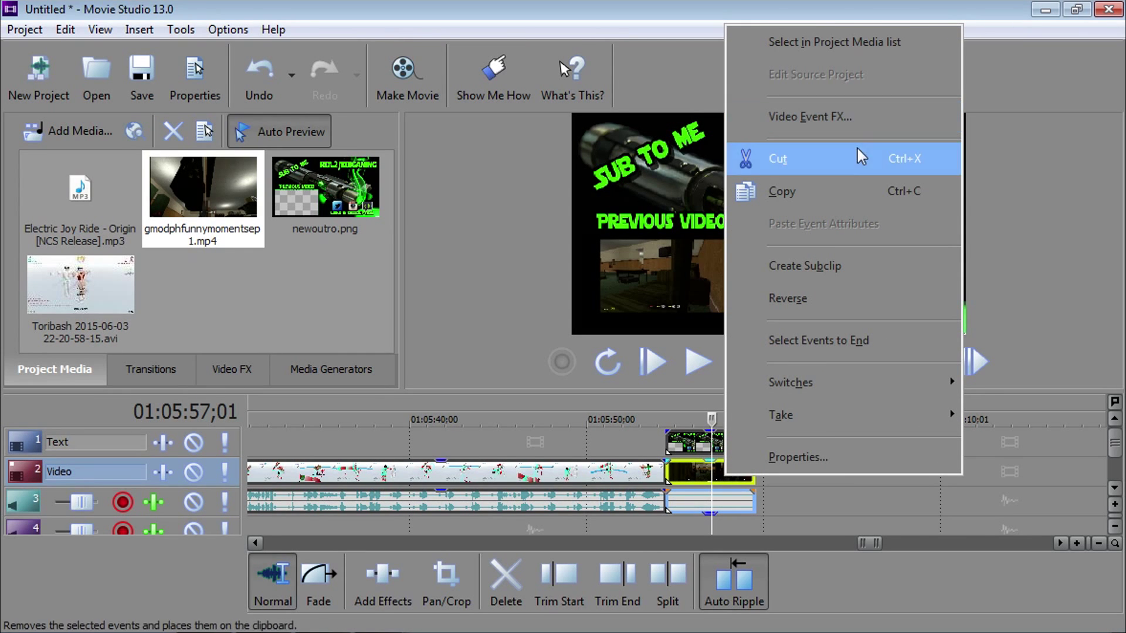
{"action": "left_click", "coordinate": [842, 492]}
{"action": "left_click", "coordinate": [842, 494]}
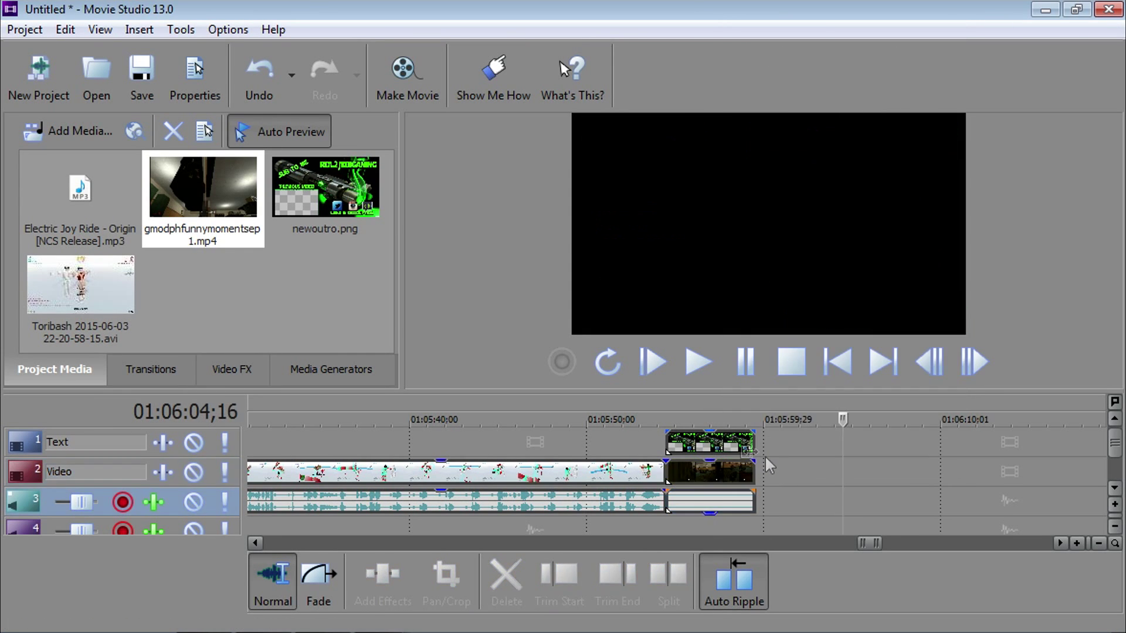
- Re-fit the gmodphfunnymomentsep1 clip's Pan/Crop frame so the gameplay fills the PREVIOUS VIDEO opening, and close the Video Event FX window
{"action": "left_click", "coordinate": [743, 474]}
{"action": "scroll", "coordinate": [743, 475], "scroll_direction": "up", "scroll_amount": 5}
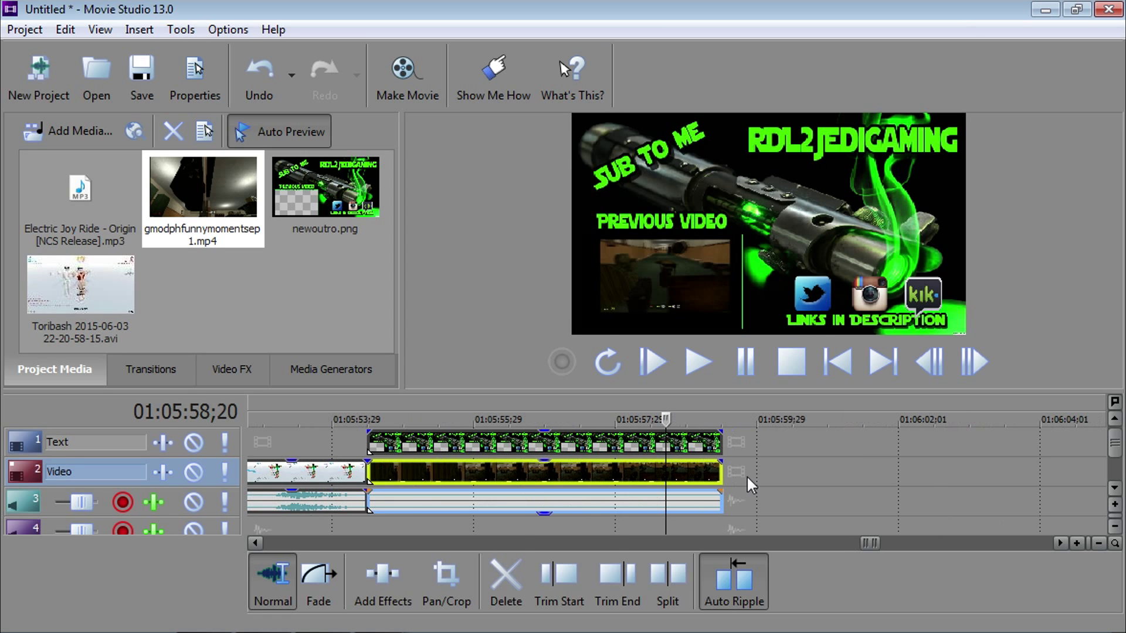
{"action": "right_click", "coordinate": [602, 482]}
{"action": "left_click", "coordinate": [687, 111]}
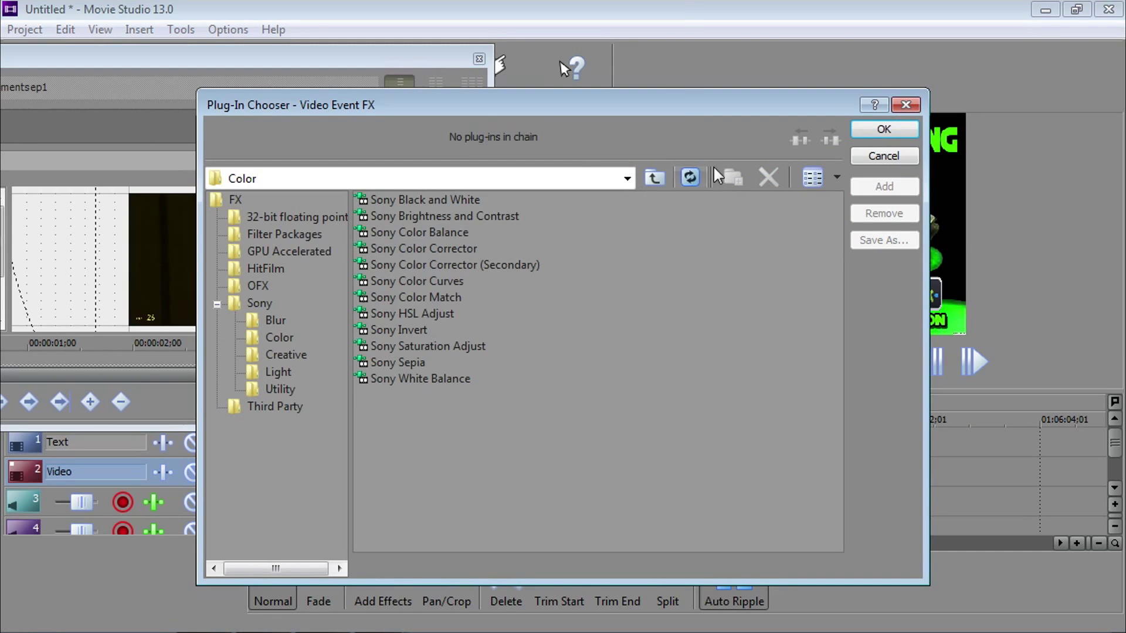
{"action": "left_click", "coordinate": [904, 104]}
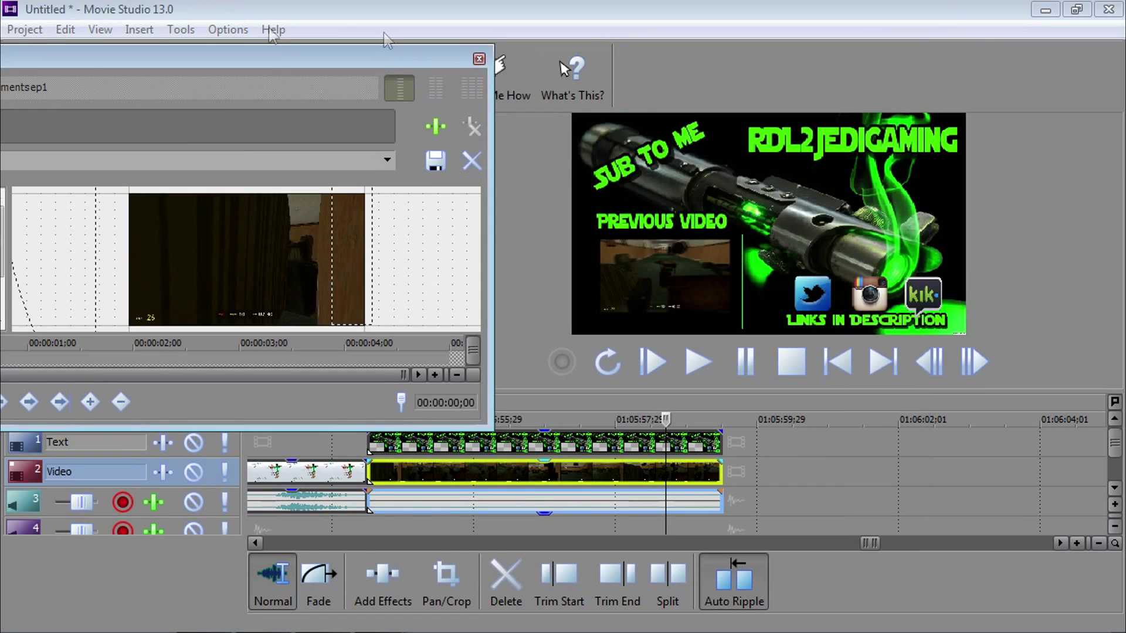
{"action": "left_click_drag", "start_coordinate": [274, 54], "coordinate": [130, 34]}
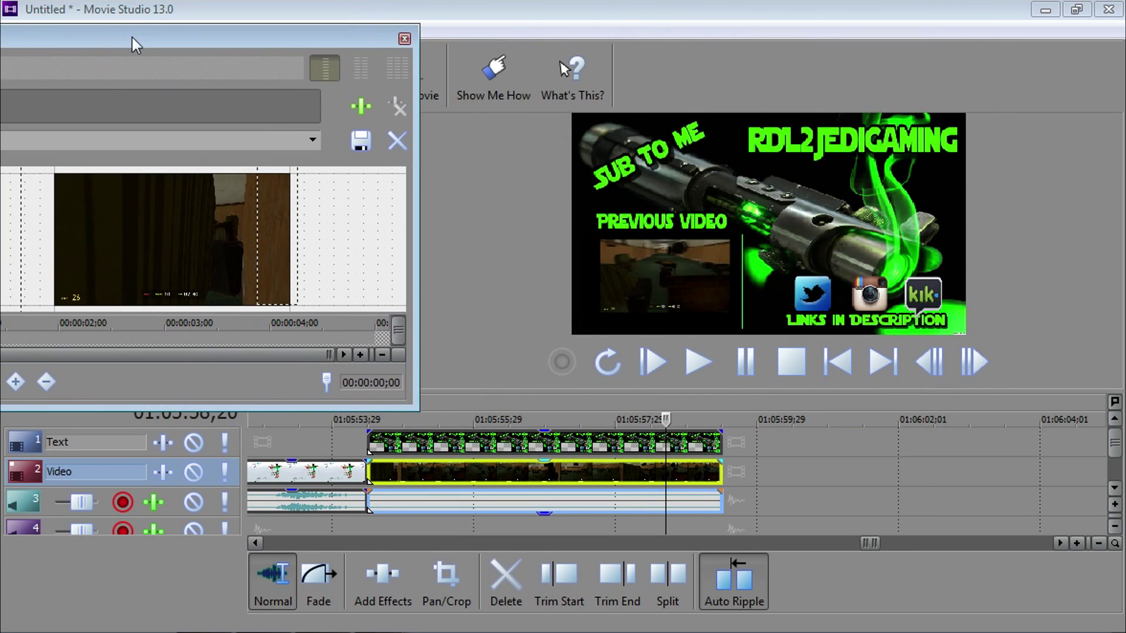
{"action": "scroll", "coordinate": [370, 245], "scroll_direction": "down", "scroll_amount": 6}
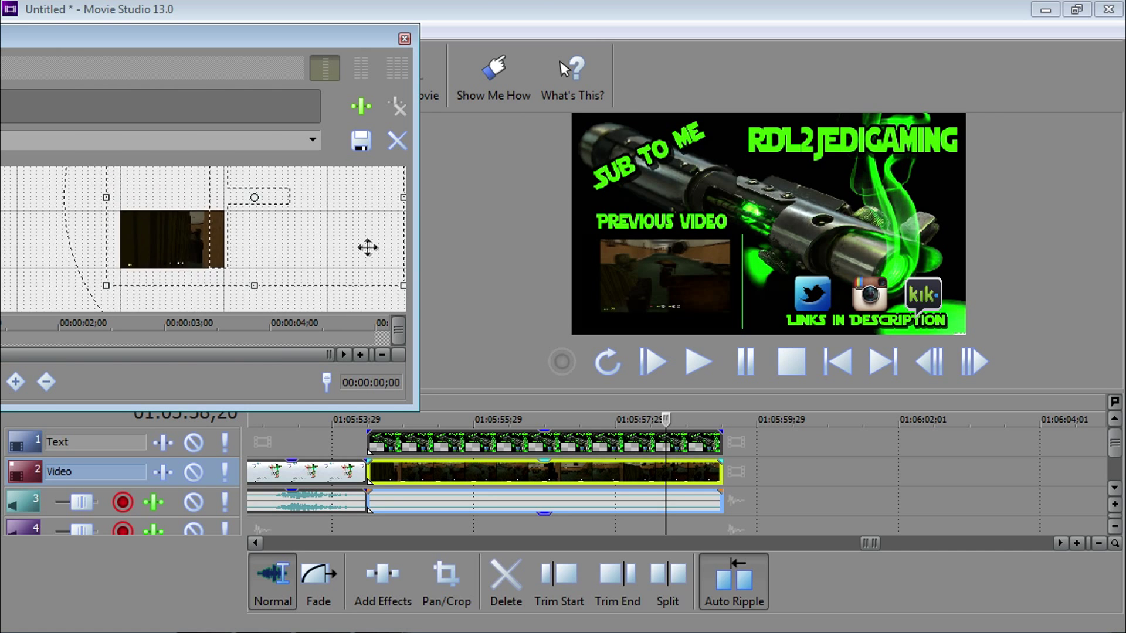
{"action": "left_click_drag", "start_coordinate": [342, 273], "coordinate": [235, 234]}
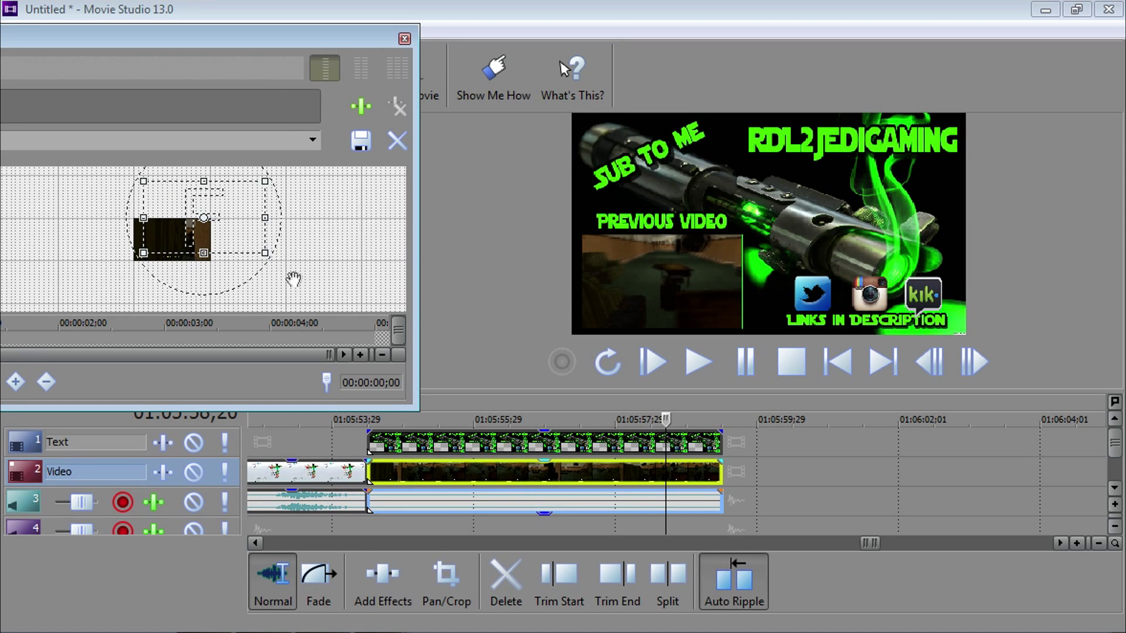
{"action": "left_click_drag", "start_coordinate": [274, 262], "coordinate": [276, 244]}
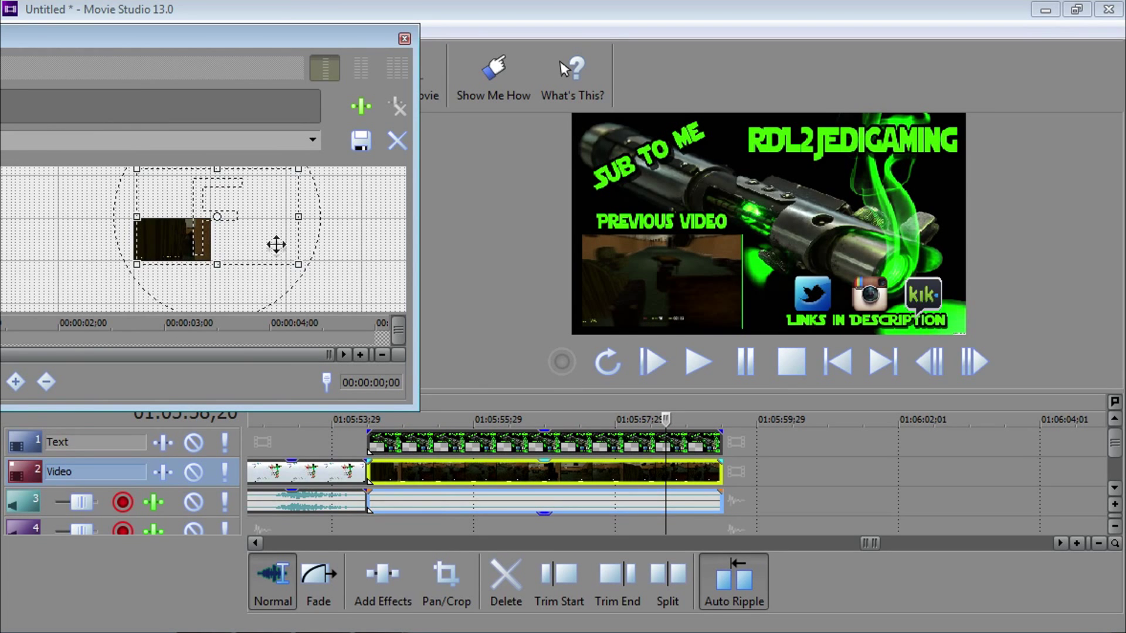
{"action": "left_click_drag", "start_coordinate": [299, 267], "coordinate": [292, 237]}
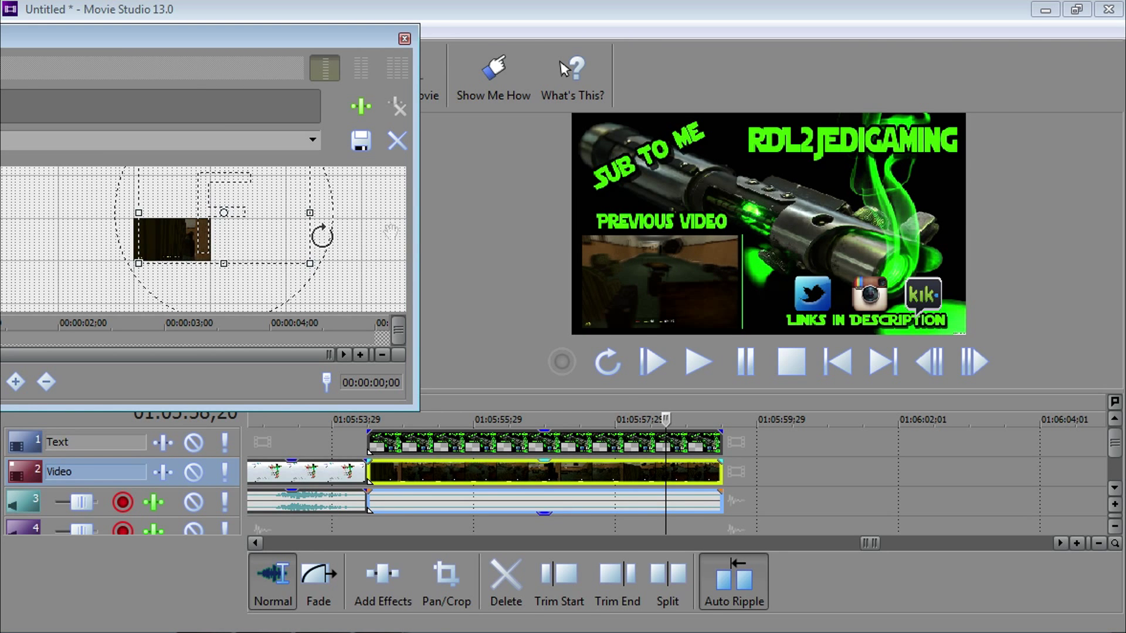
{"action": "left_click", "coordinate": [404, 39]}
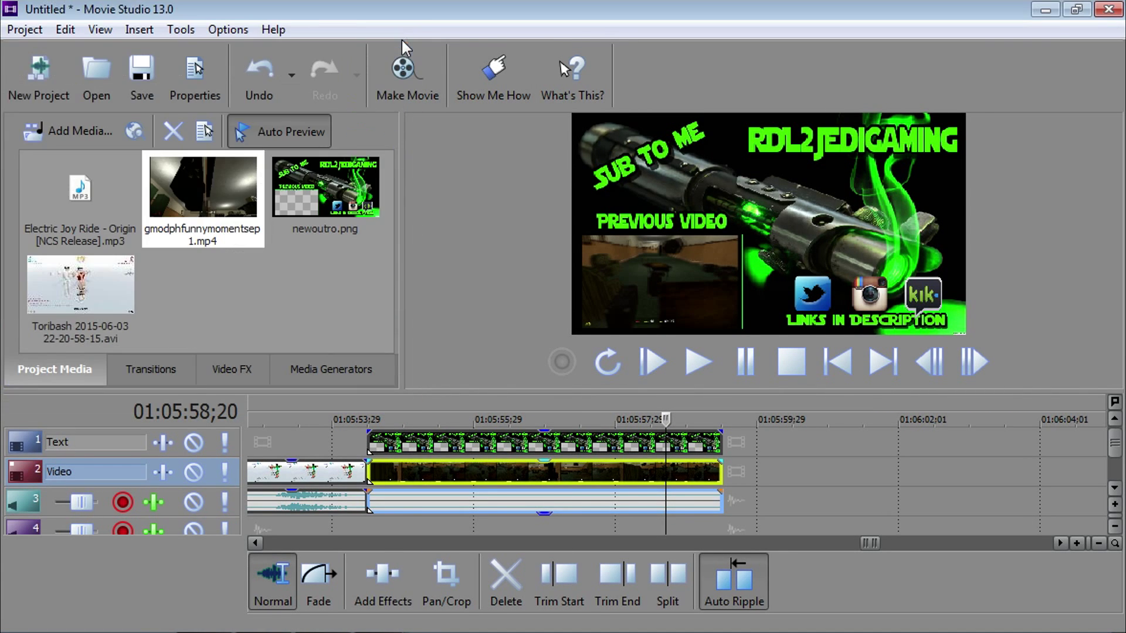
- Play the outro from its start to check the clip's fit in the opening, and return to the outro's start
{"action": "left_click", "coordinate": [364, 421]}
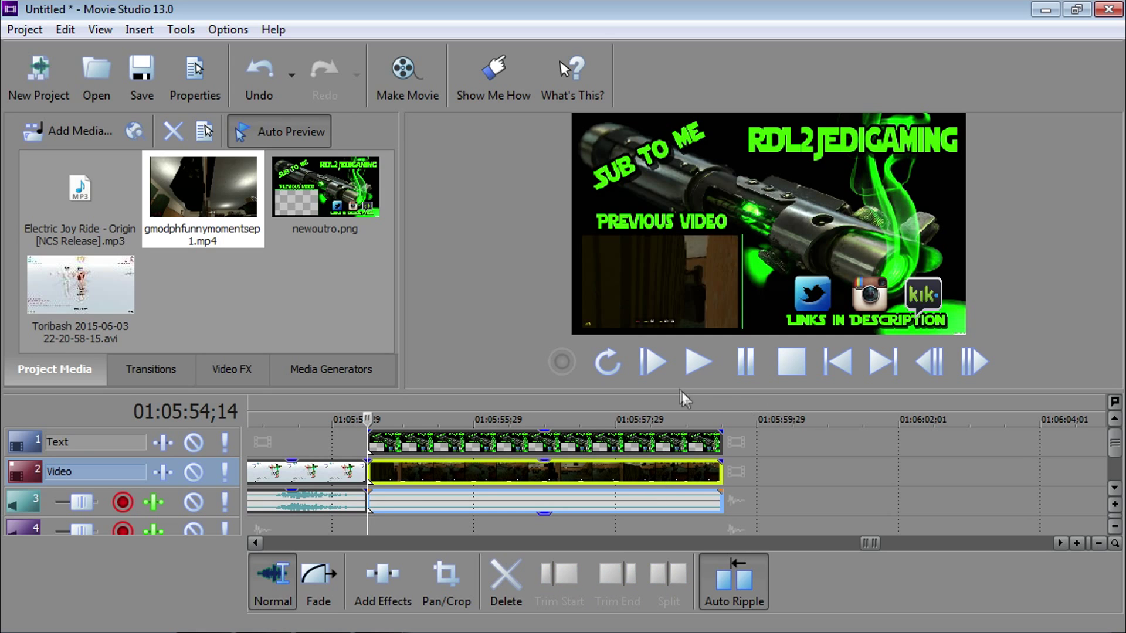
{"action": "left_click", "coordinate": [698, 364]}
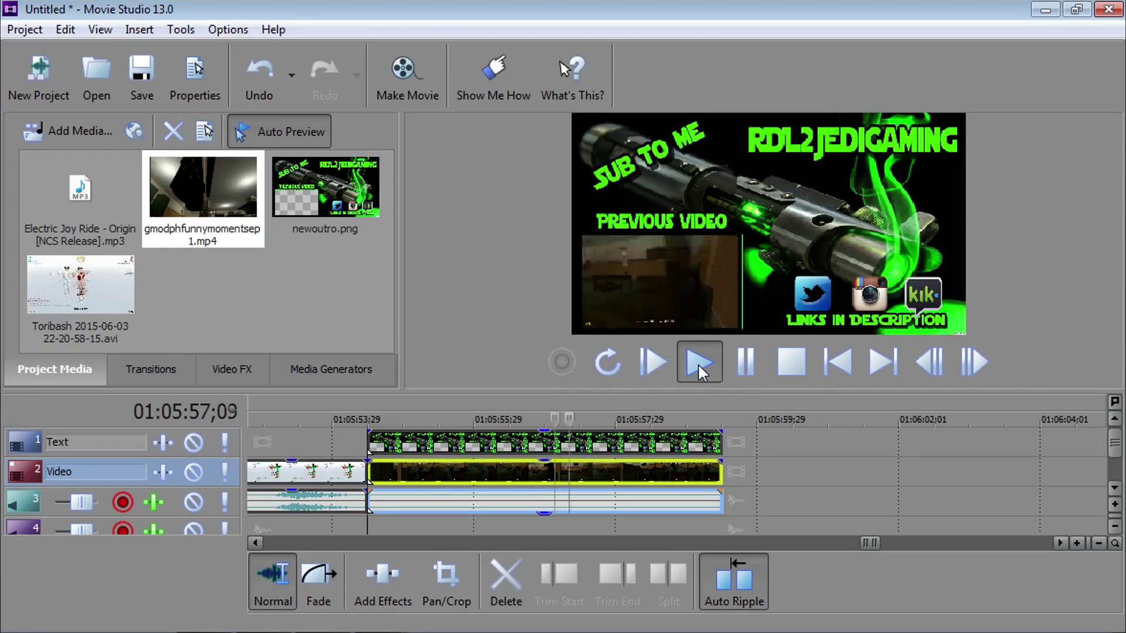
{"action": "left_click", "coordinate": [371, 420]}
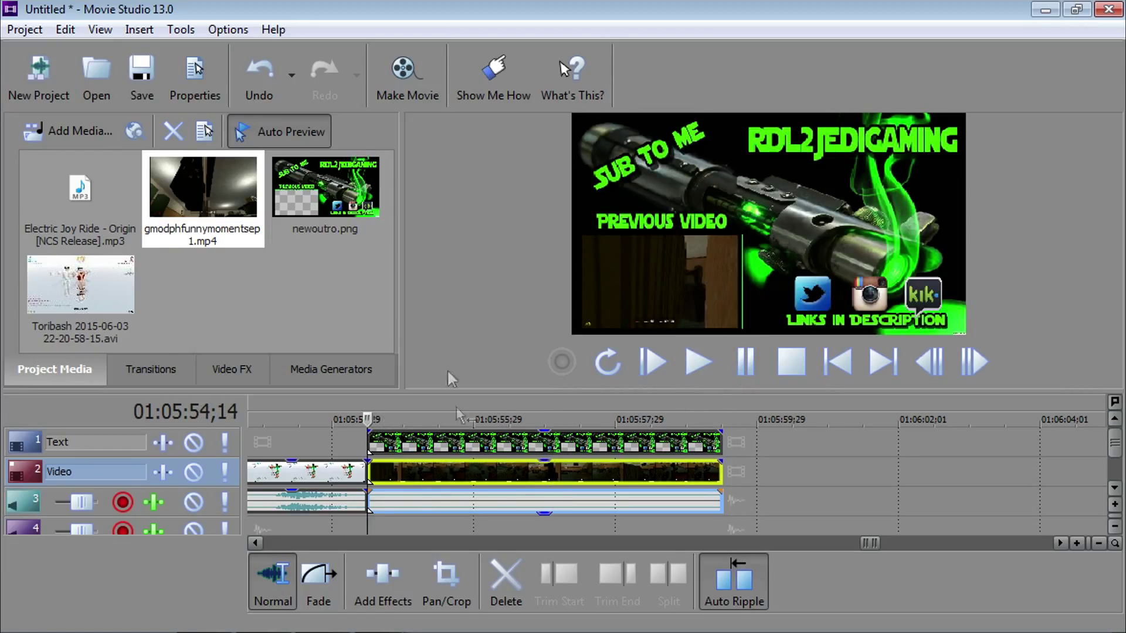
- Add Electric Joy Ride - Origin [NCS Release].mp3 to track 4 at the outro's start and shift it 19:24 earlier
{"action": "left_click_drag", "start_coordinate": [86, 207], "coordinate": [369, 523]}
{"action": "scroll", "coordinate": [414, 444], "scroll_direction": "down", "scroll_amount": 6}
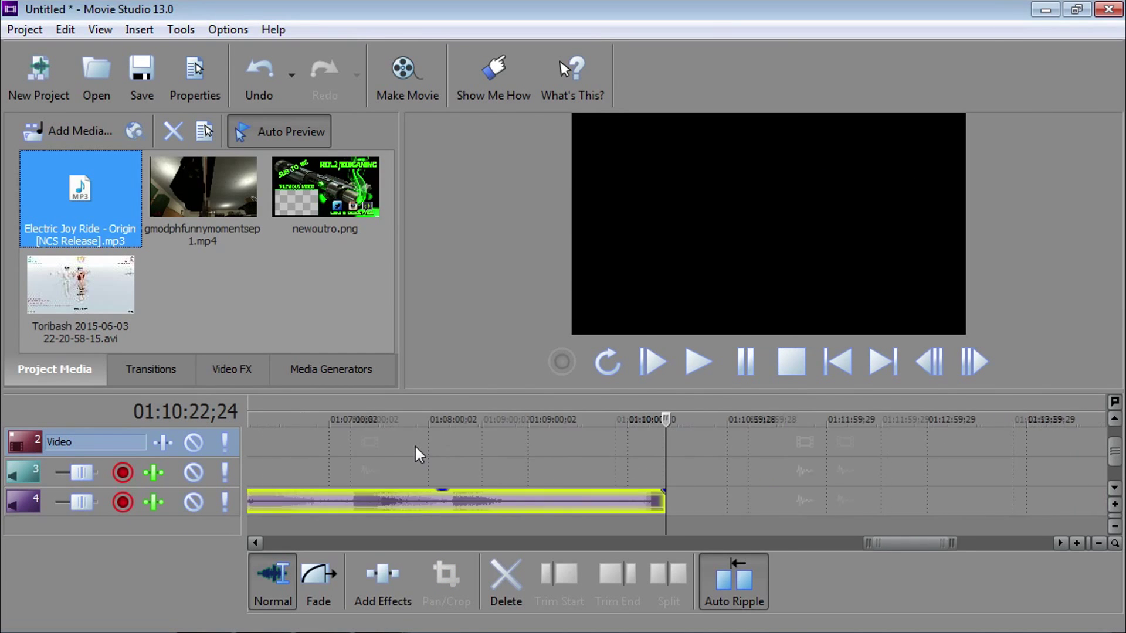
{"action": "left_click", "coordinate": [514, 417]}
{"action": "scroll", "coordinate": [550, 475], "scroll_direction": "up", "scroll_amount": 6}
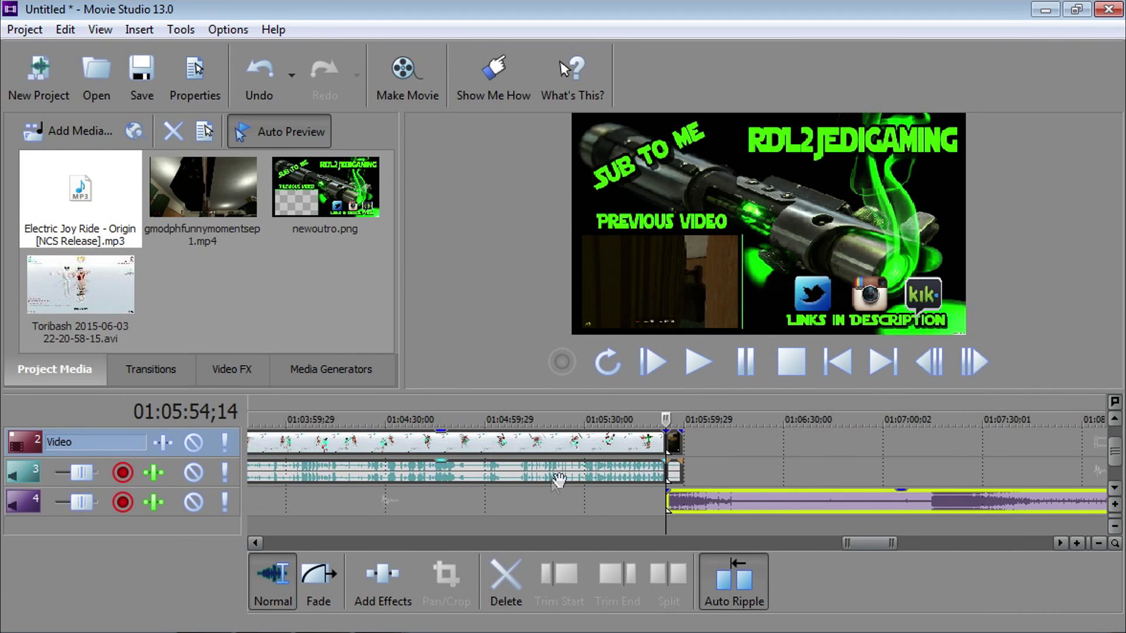
{"action": "left_click_drag", "start_coordinate": [987, 504], "coordinate": [723, 504]}
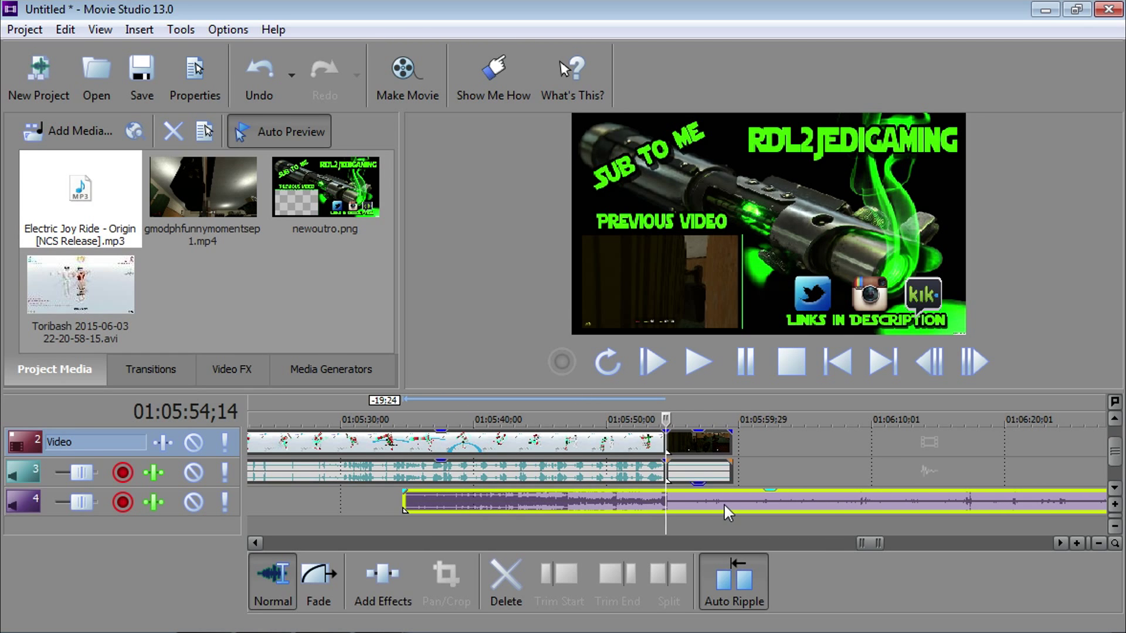
- Play the music's beginning and the cut into the outro to check how the song lines up with it
{"action": "left_click", "coordinate": [692, 374]}
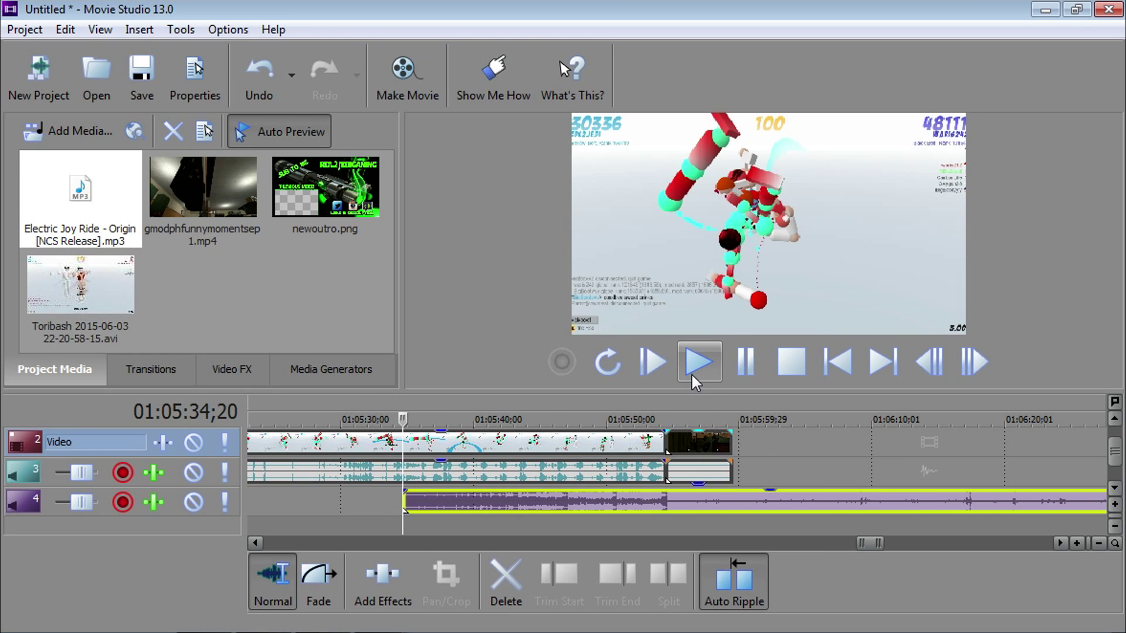
{"action": "left_click", "coordinate": [659, 418]}
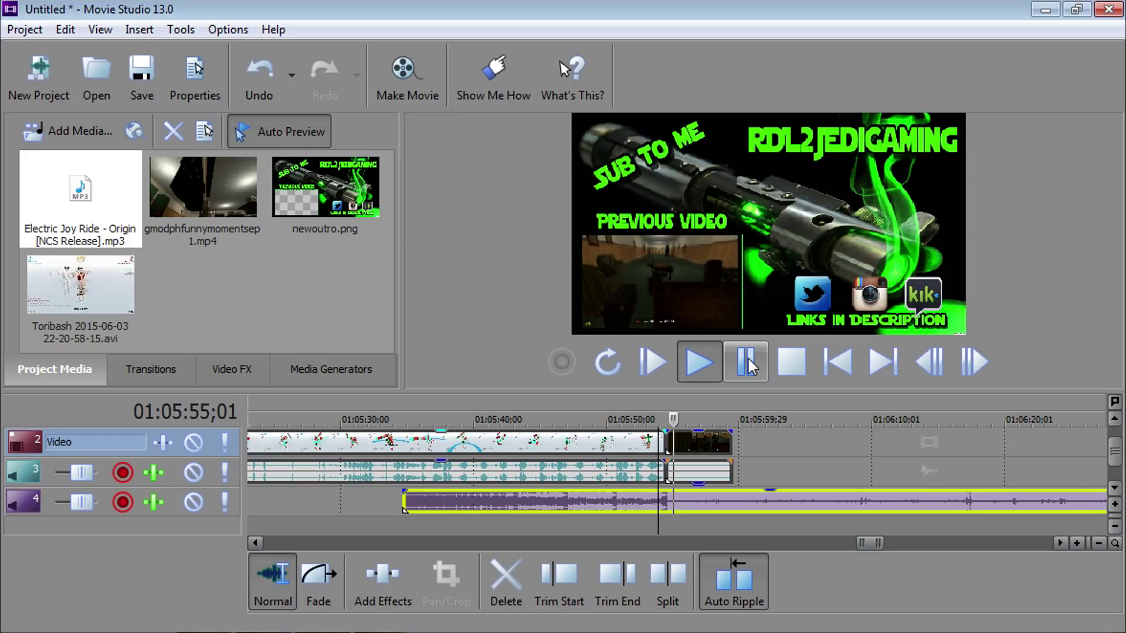
{"action": "left_click", "coordinate": [746, 362]}
- Nudge the music on track 4 slightly earlier so its loud section ends at the outro's start
{"action": "scroll", "coordinate": [712, 470], "scroll_direction": "up", "scroll_amount": 3}
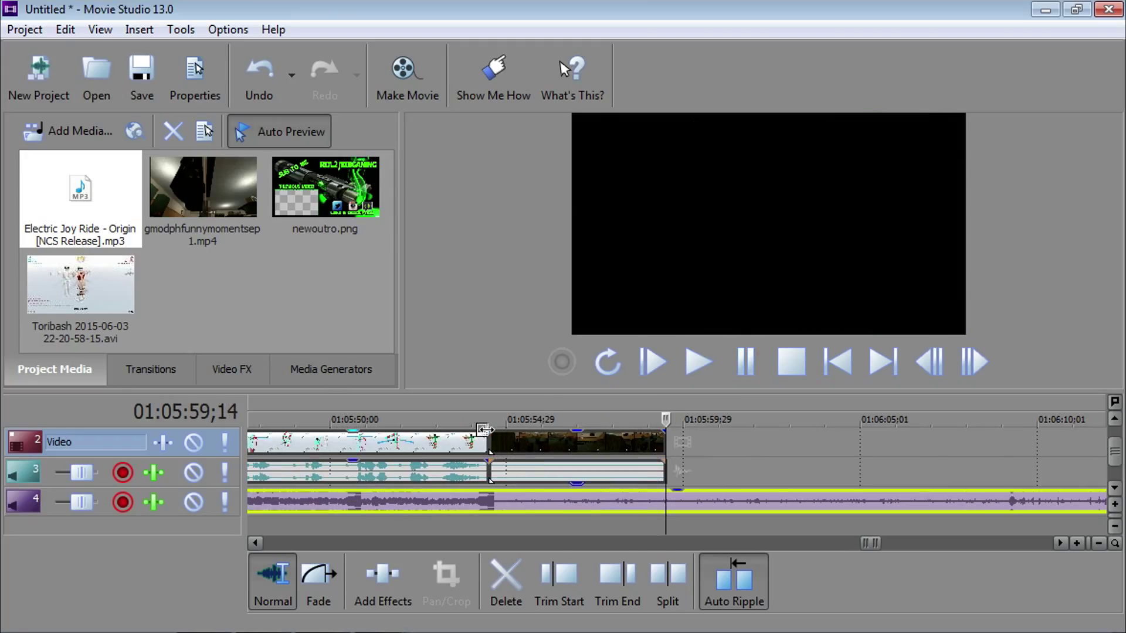
{"action": "left_click", "coordinate": [489, 425]}
{"action": "left_click_drag", "start_coordinate": [588, 503], "coordinate": [587, 502]}
- Play the cut into the outro from three frames before its start to check the music timing, and pause
{"action": "key", "text": "Left"}
{"action": "key", "text": "Left"}
{"action": "key", "text": "Left"}
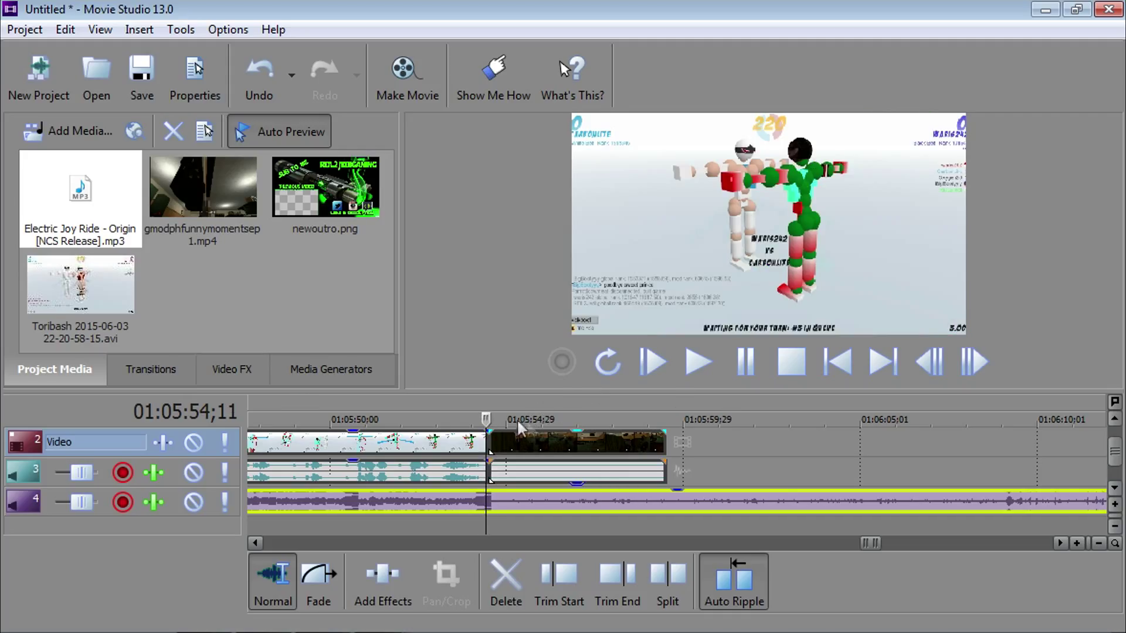
{"action": "left_click", "coordinate": [707, 376]}
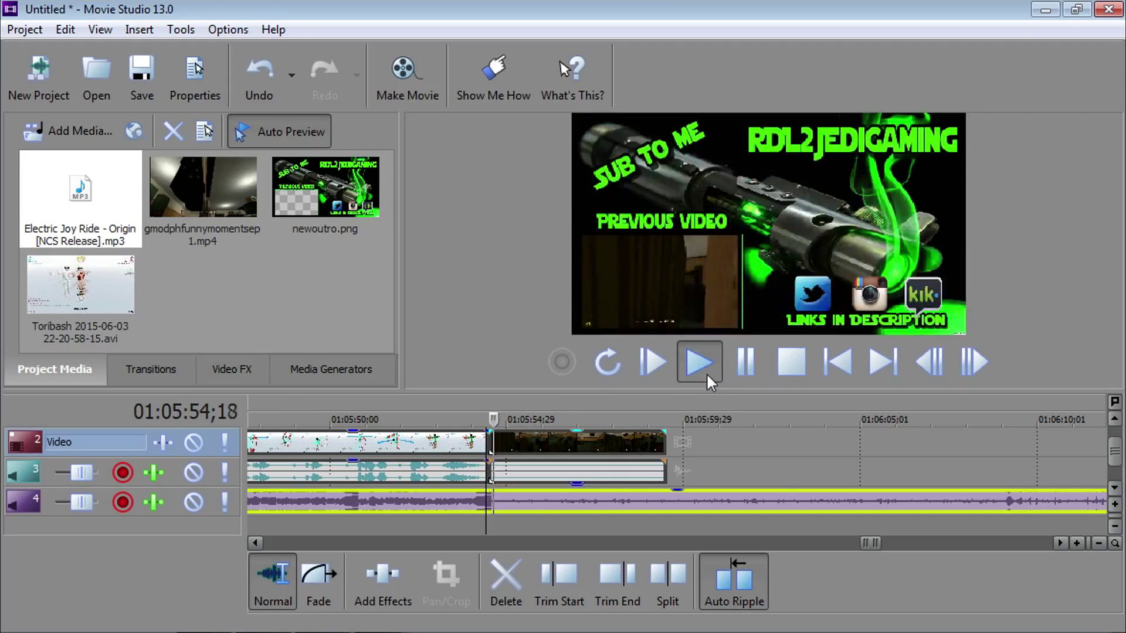
{"action": "left_click", "coordinate": [739, 367]}
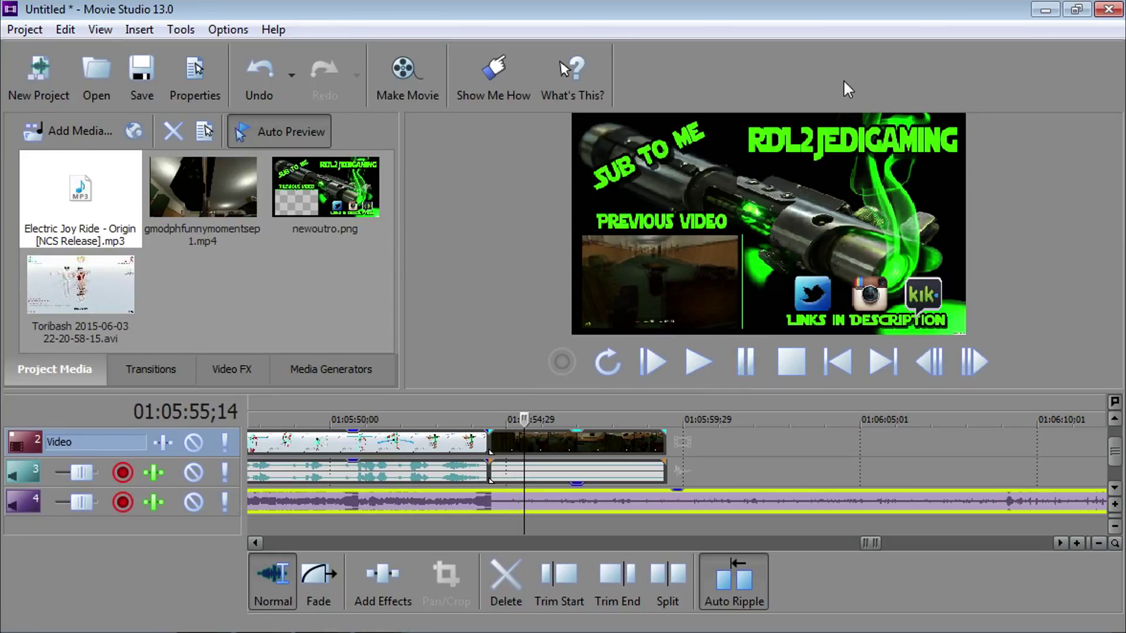